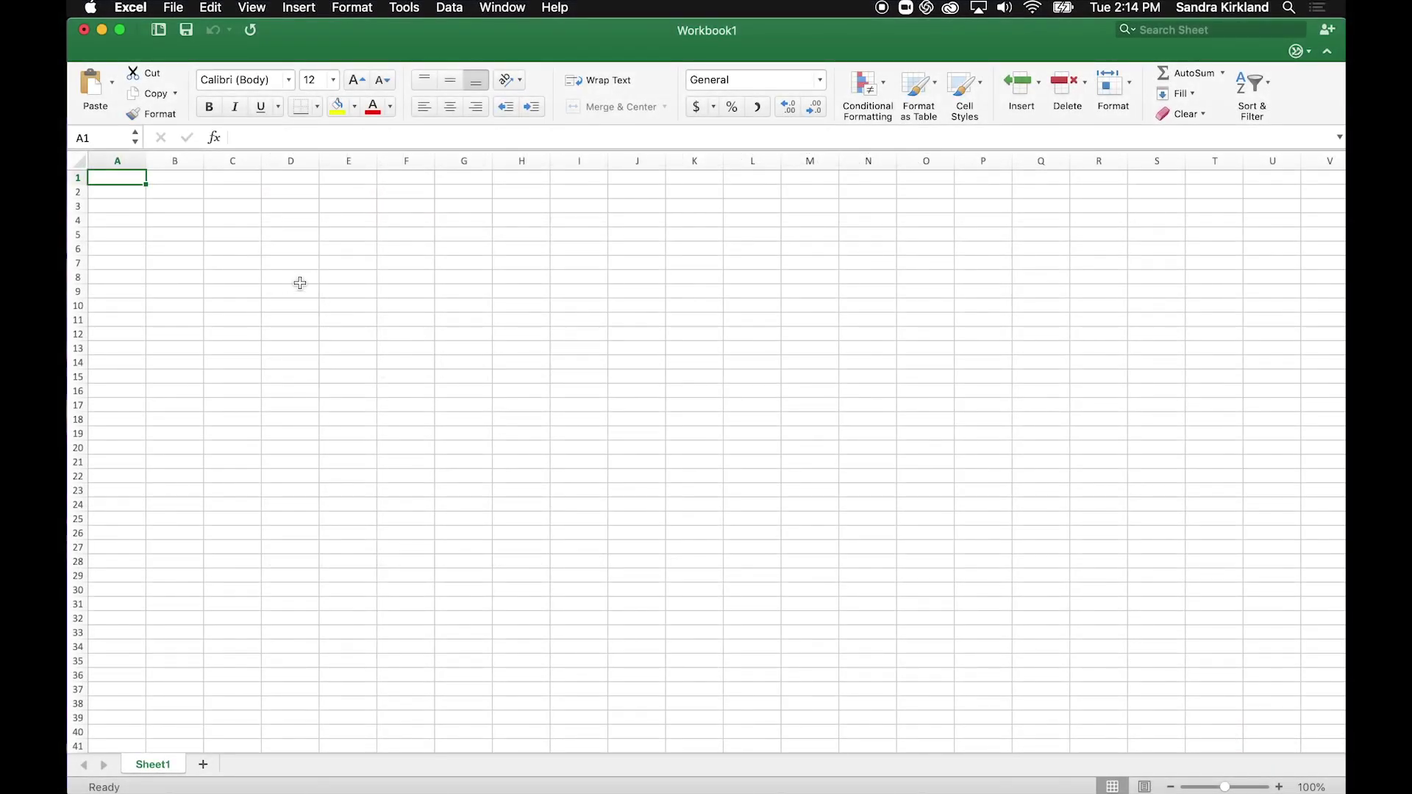
Check the file formats available for saving the workbook, including Comma Separated Values (.csv), without saving it.
left_click(174, 9)
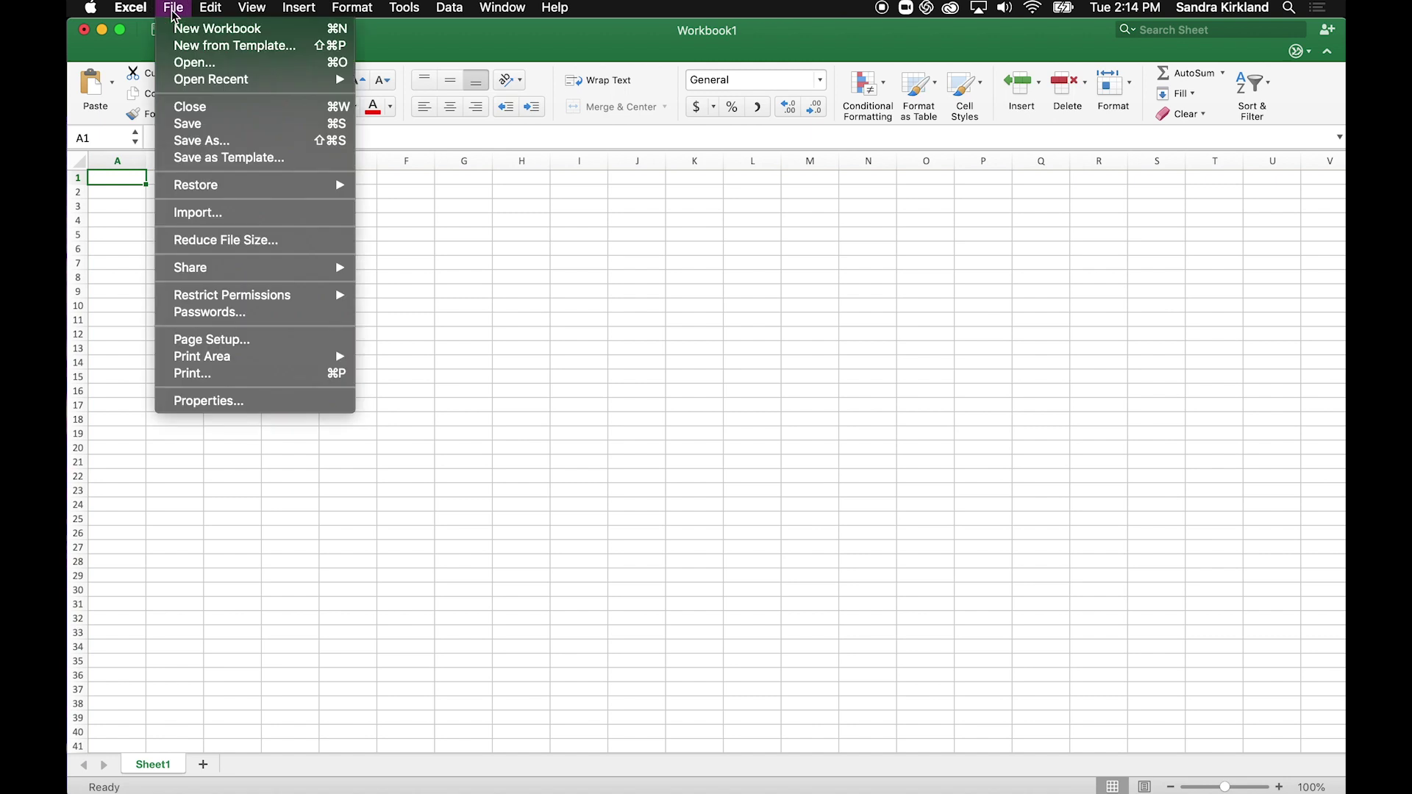
left_click(243, 145)
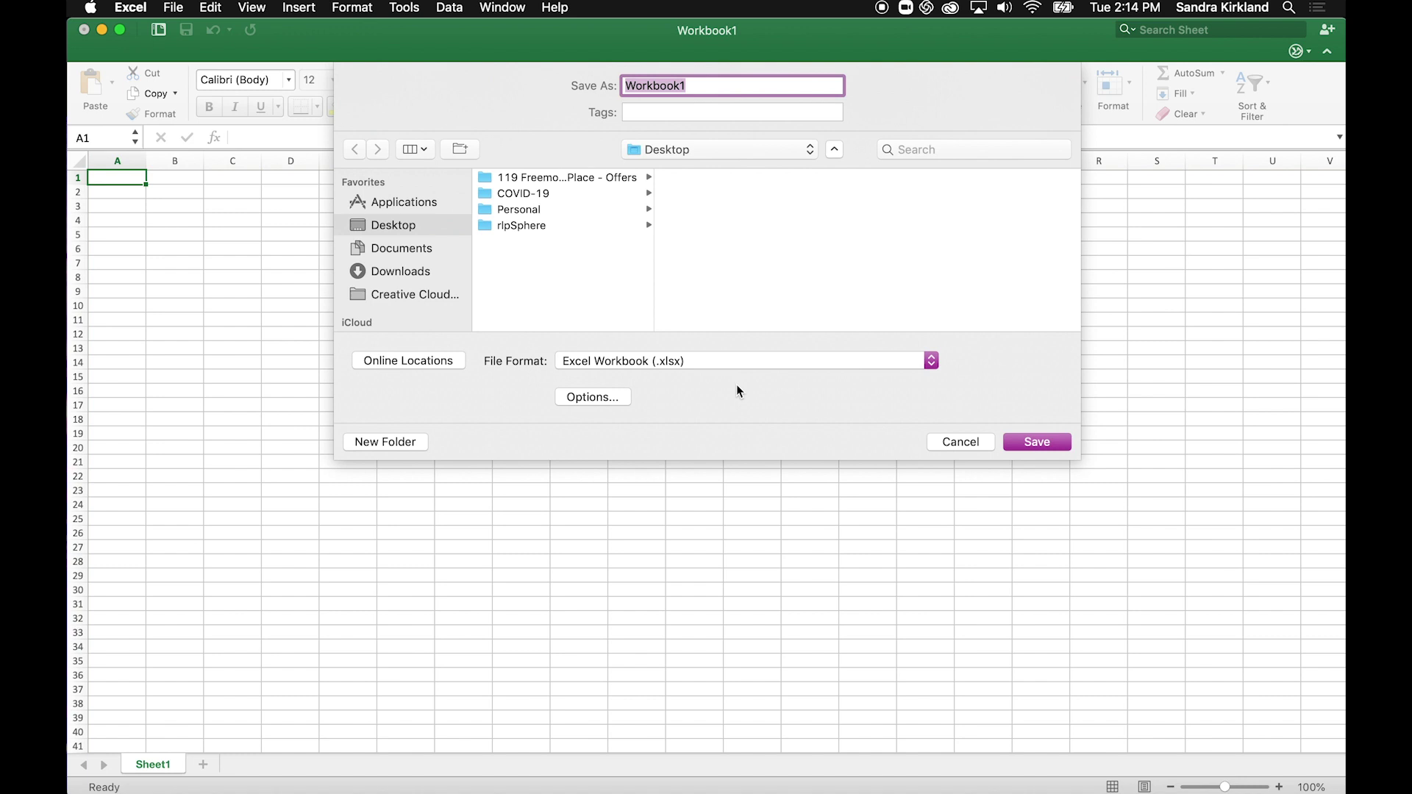
left_click(742, 367)
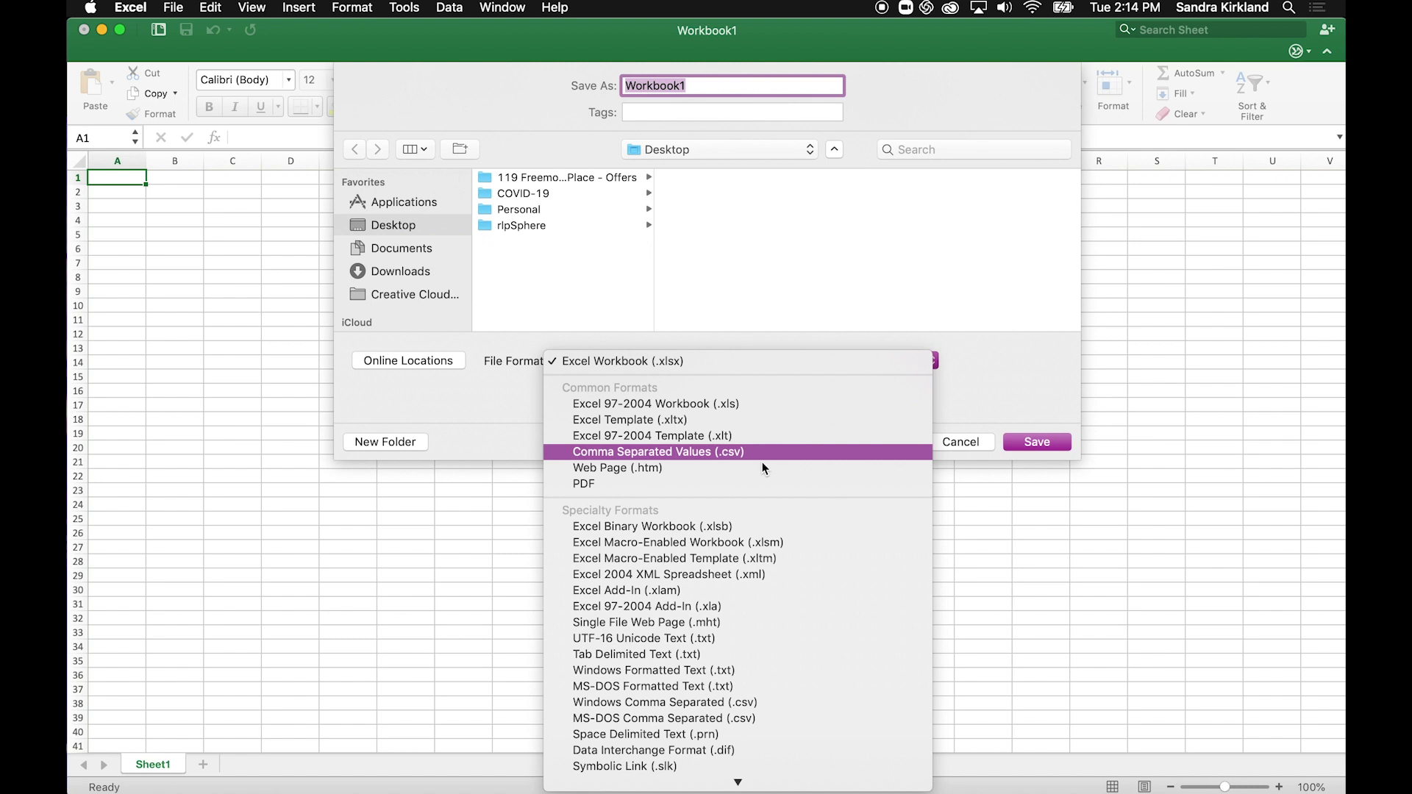
left_click(959, 447)
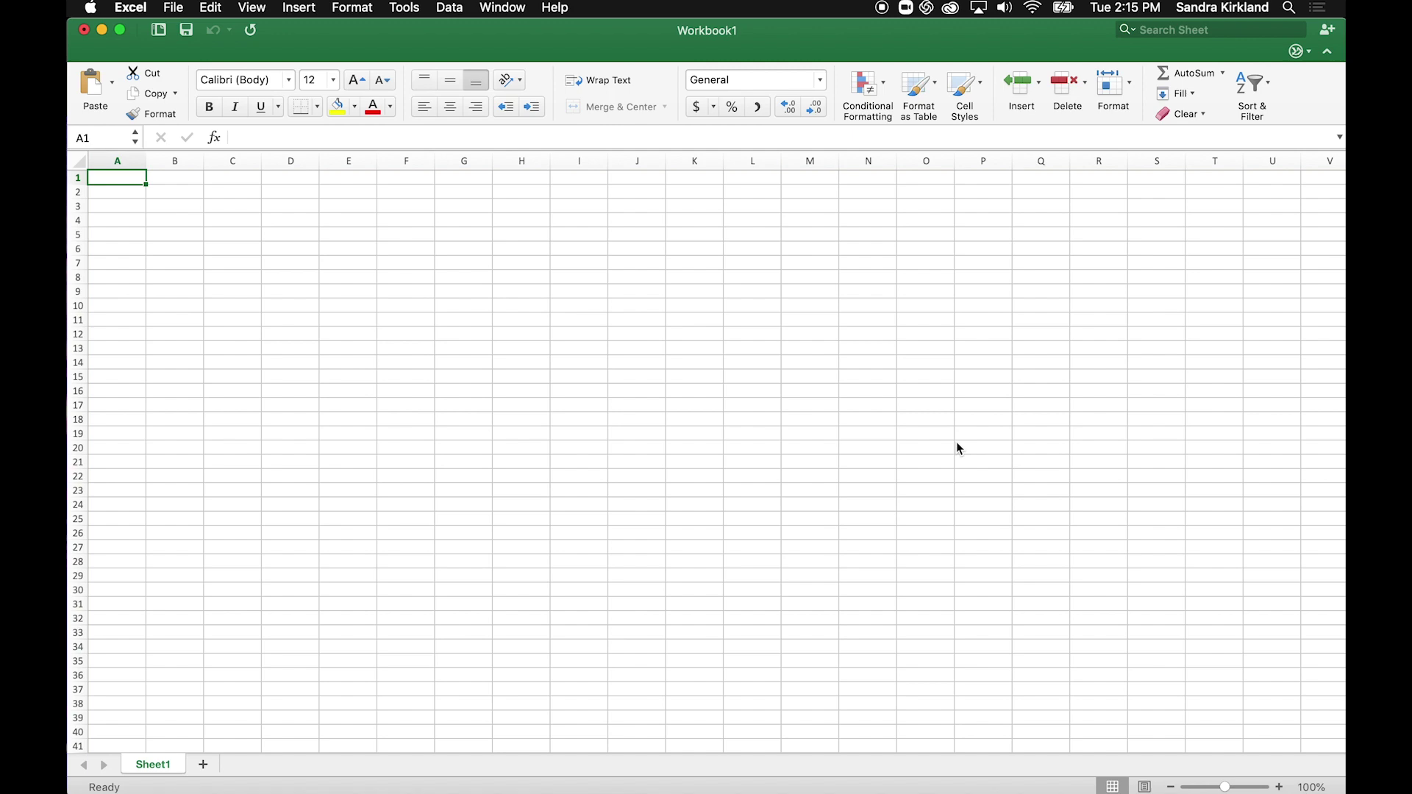
Switch to Chrome and open the rlpSphere Database Template at bit.ly/rlpSphere-Template.
mouse_move(775, 787)
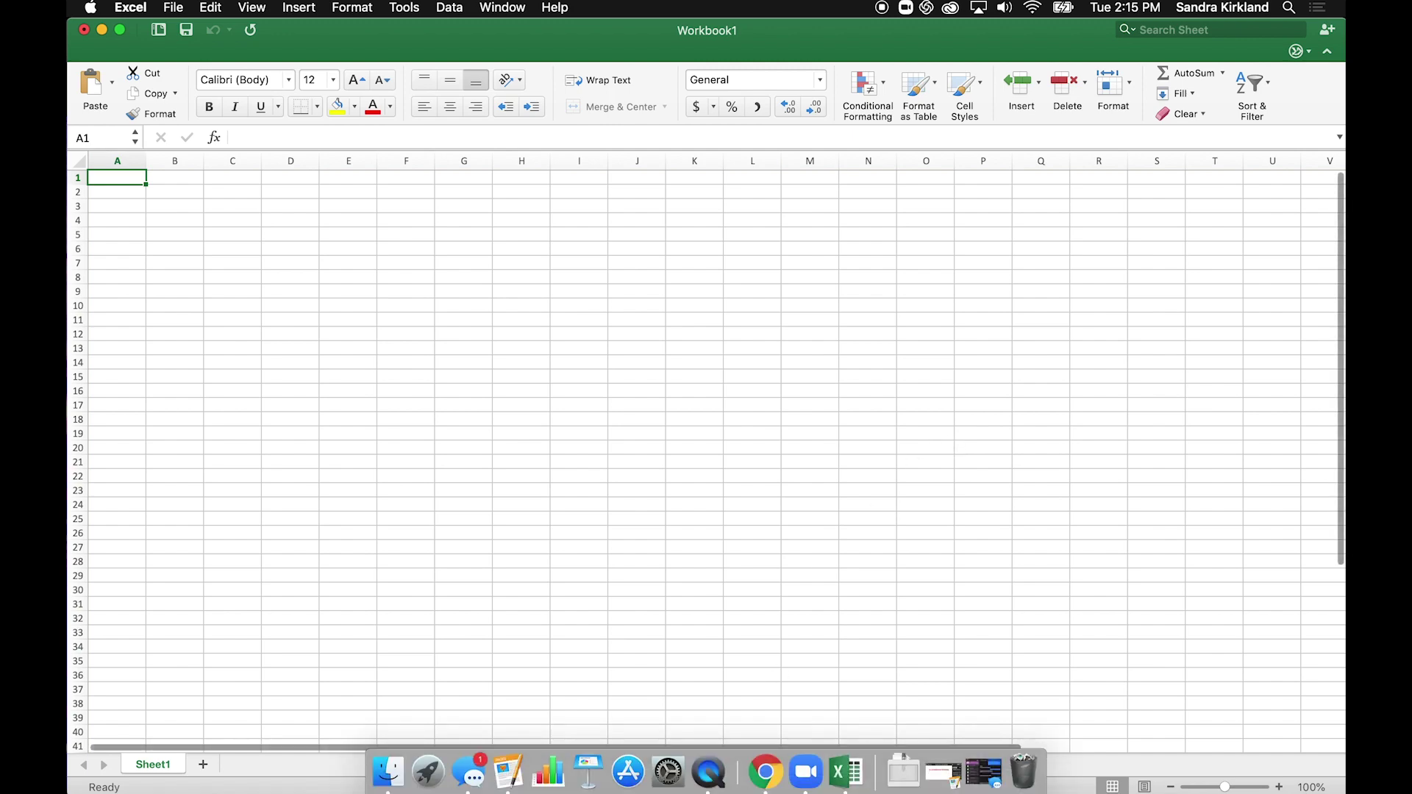
left_click(767, 781)
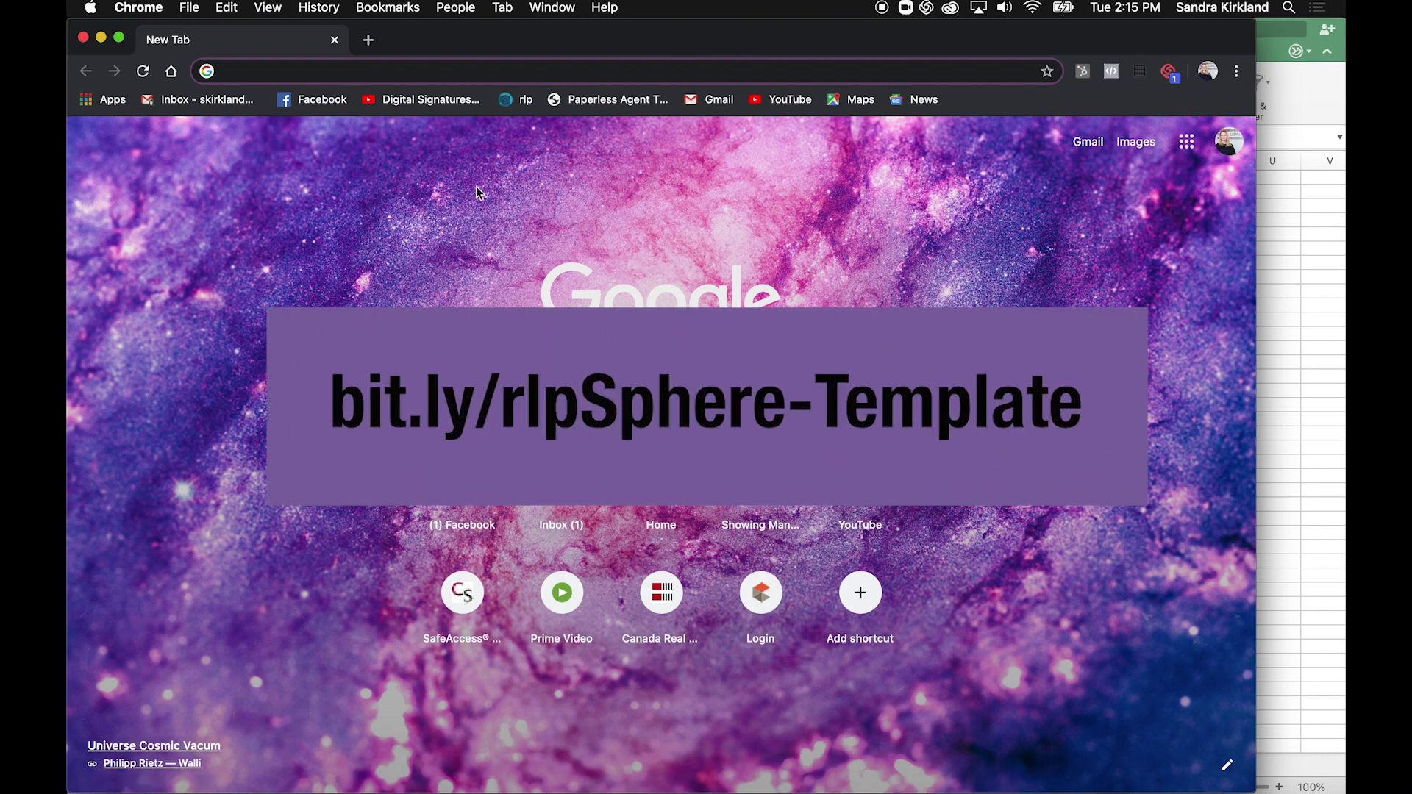
type("bit")
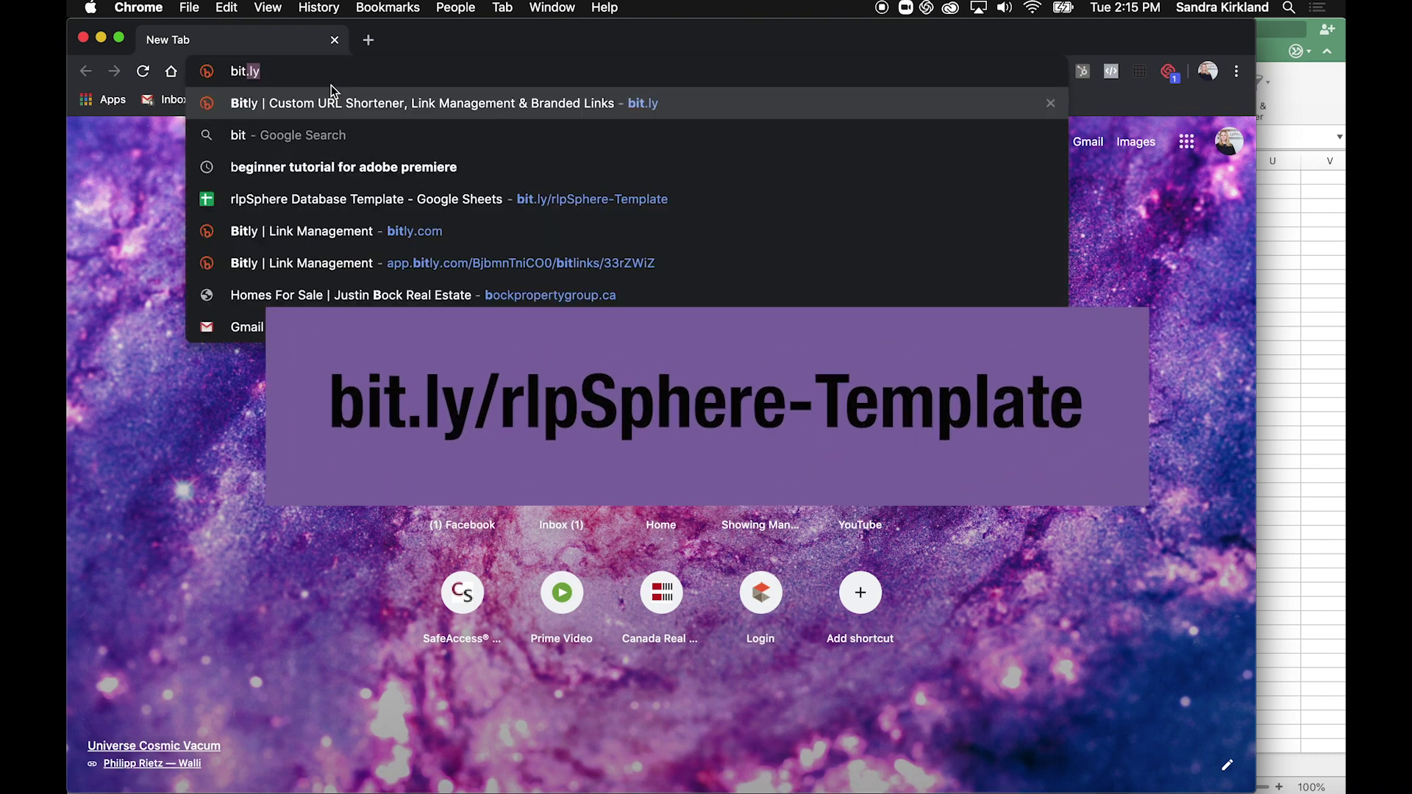
type(".ly")
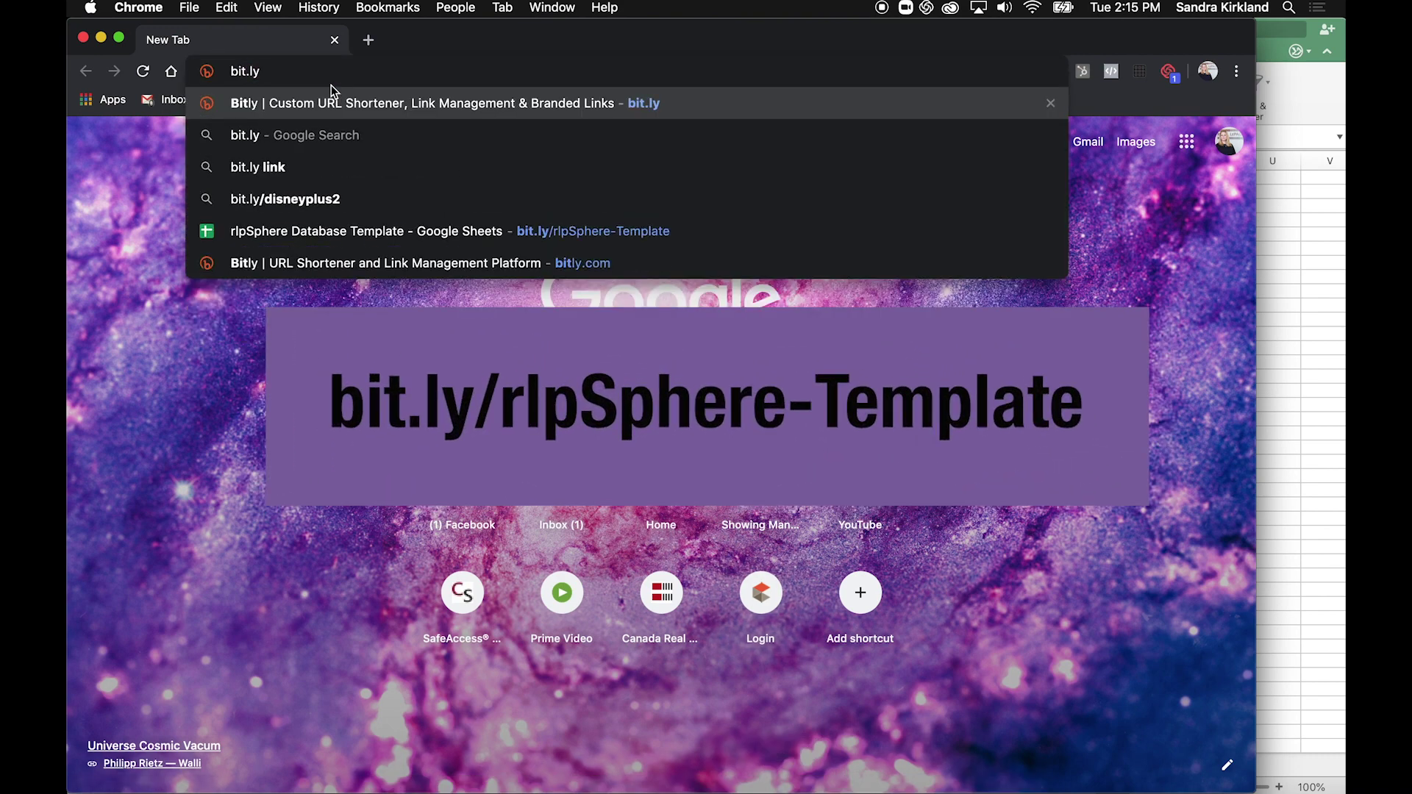
type("/rlpSphere-Template")
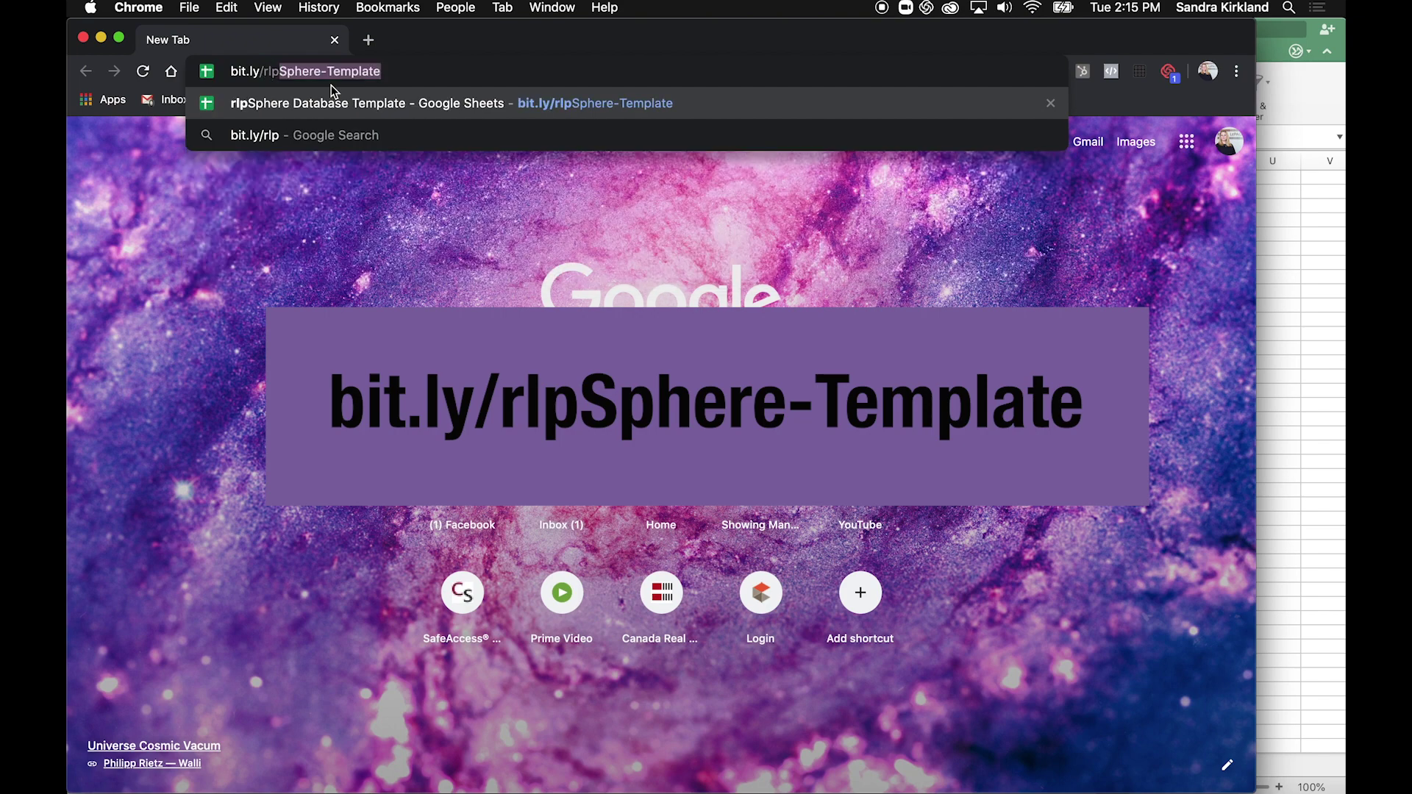
left_click(623, 112)
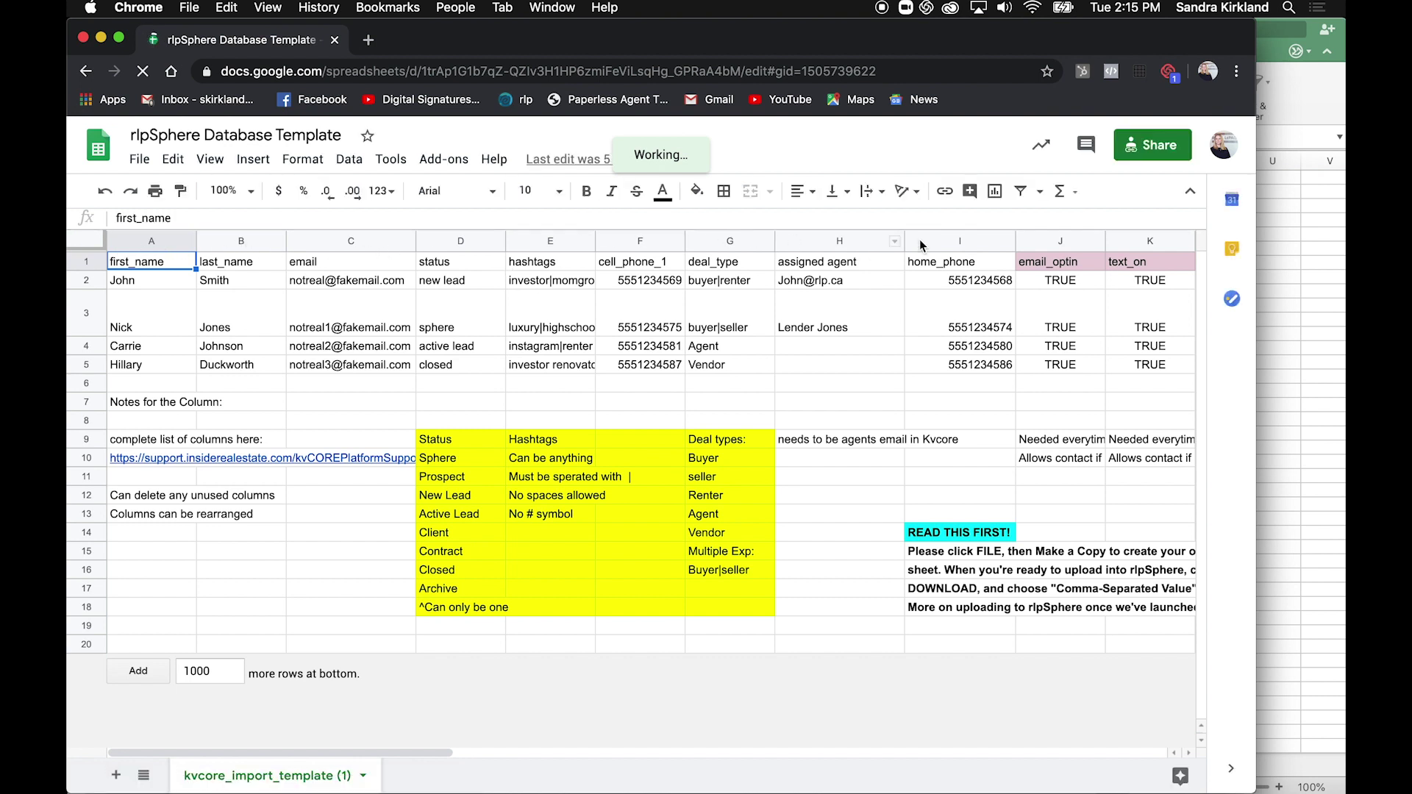
Highlight the header row and review the template's copy option and download formats without choosing one.
left_click(83, 259)
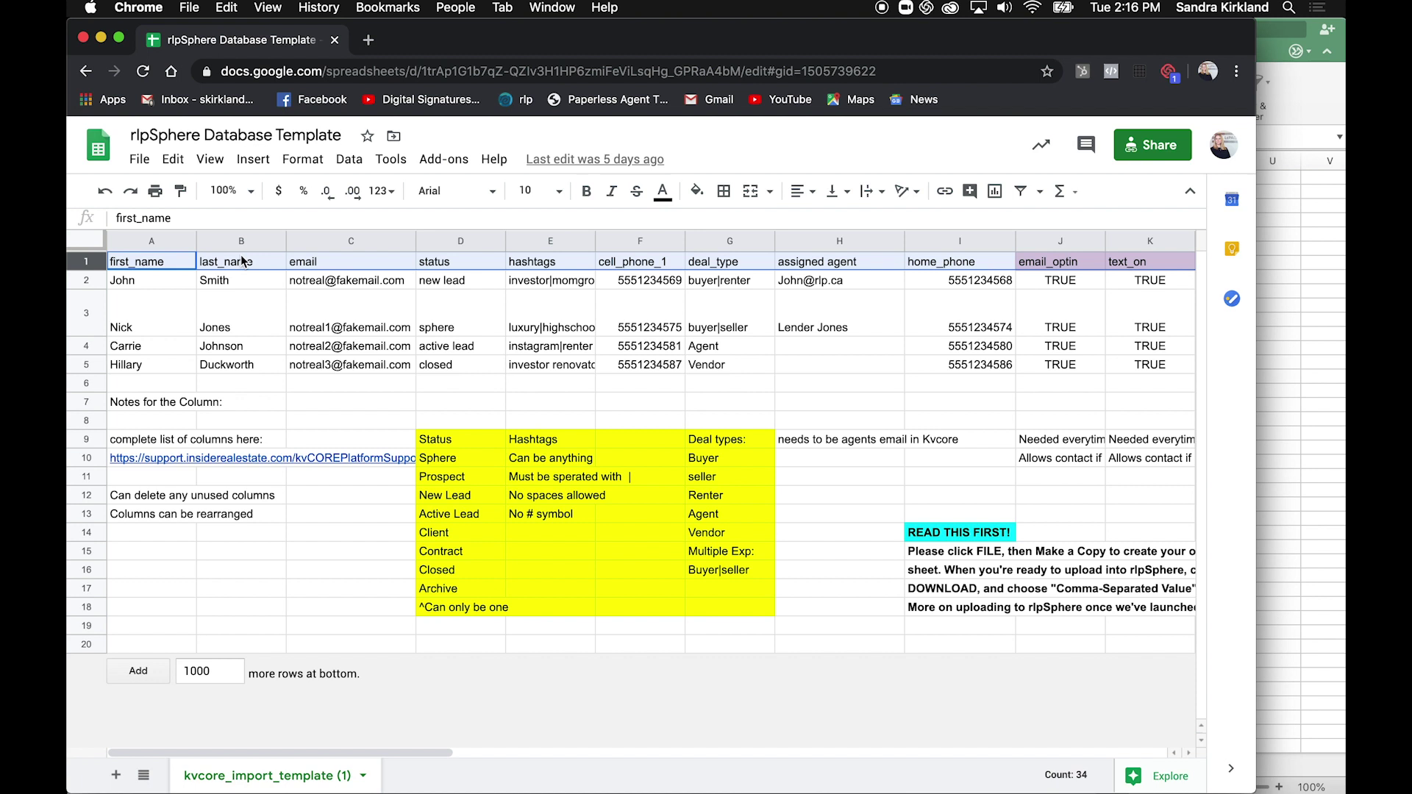
left_click(140, 160)
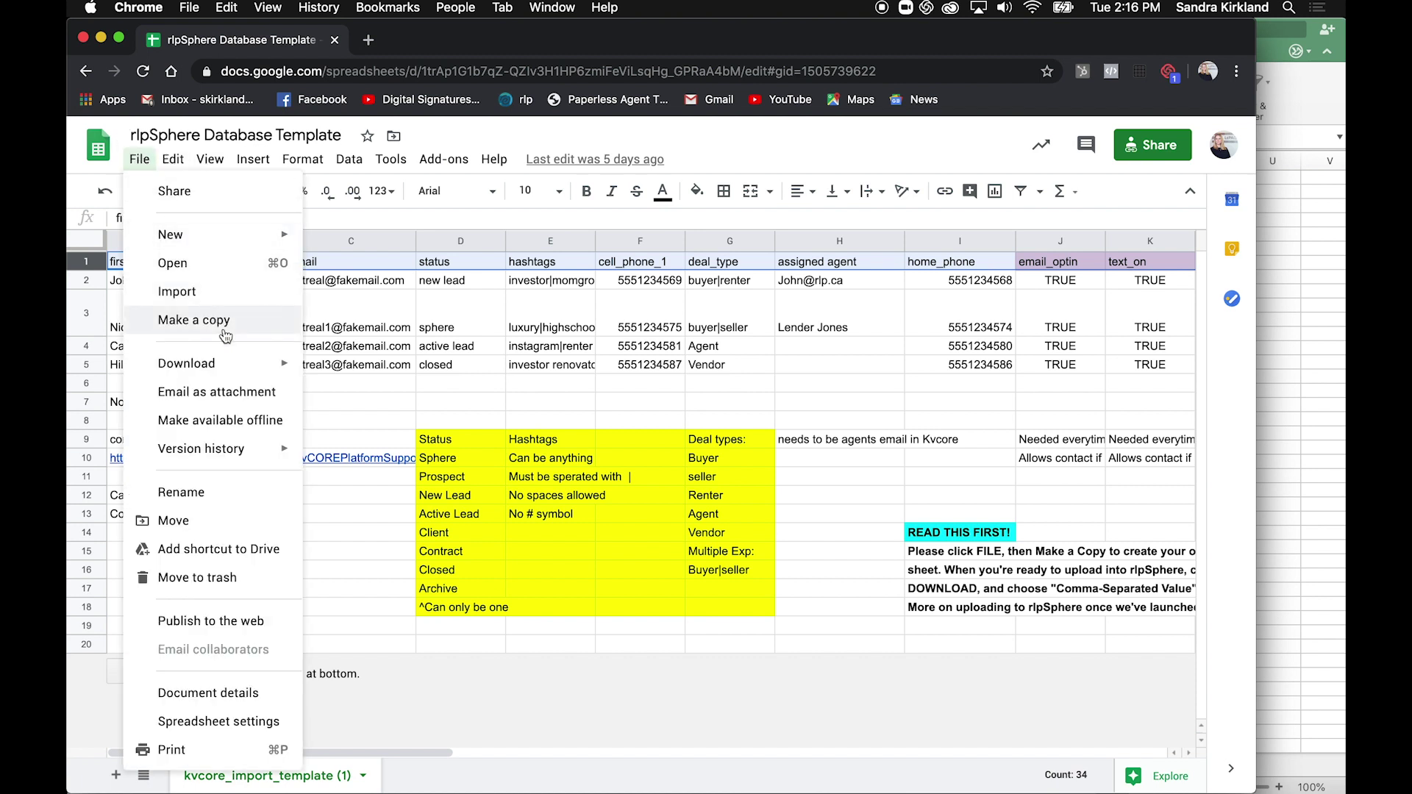
mouse_move(227, 374)
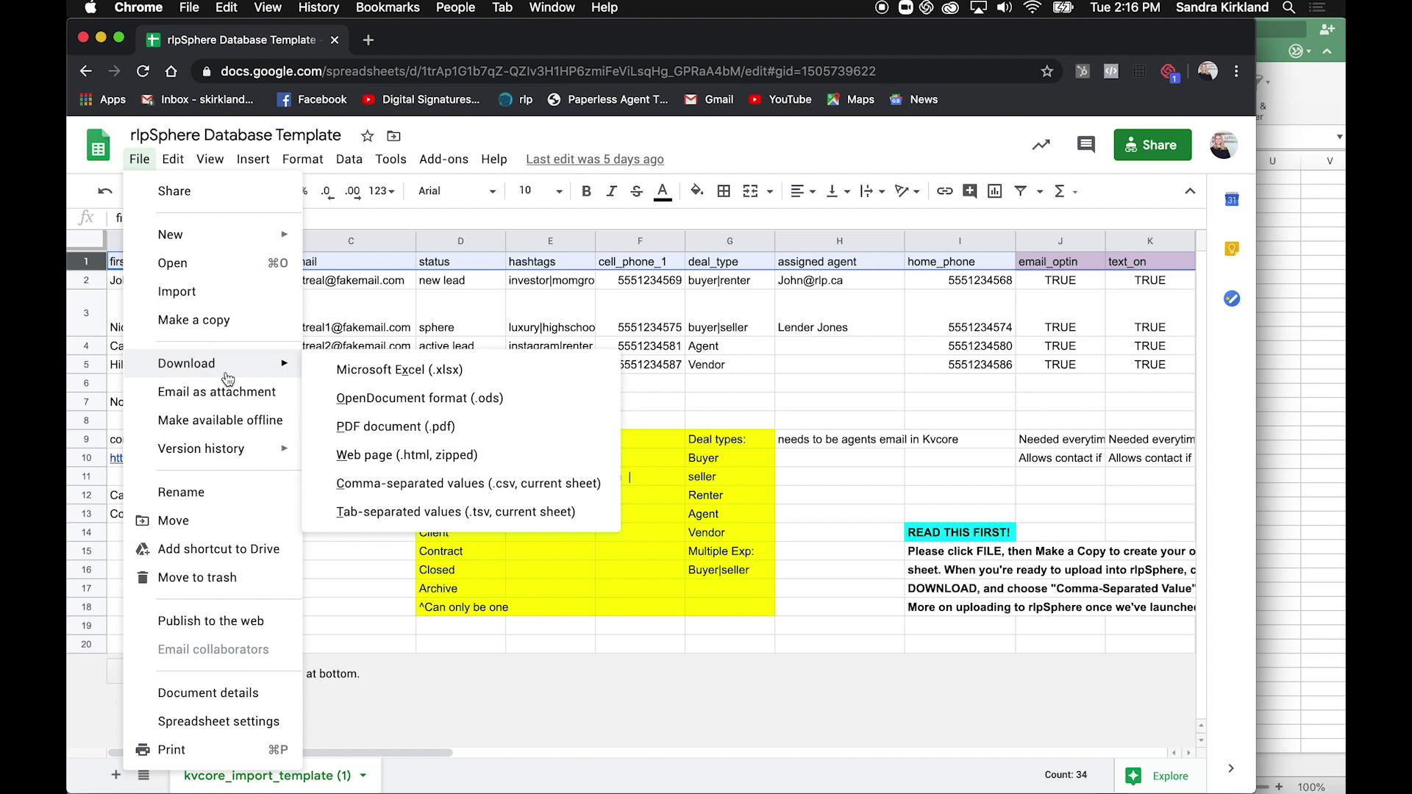
left_click(139, 160)
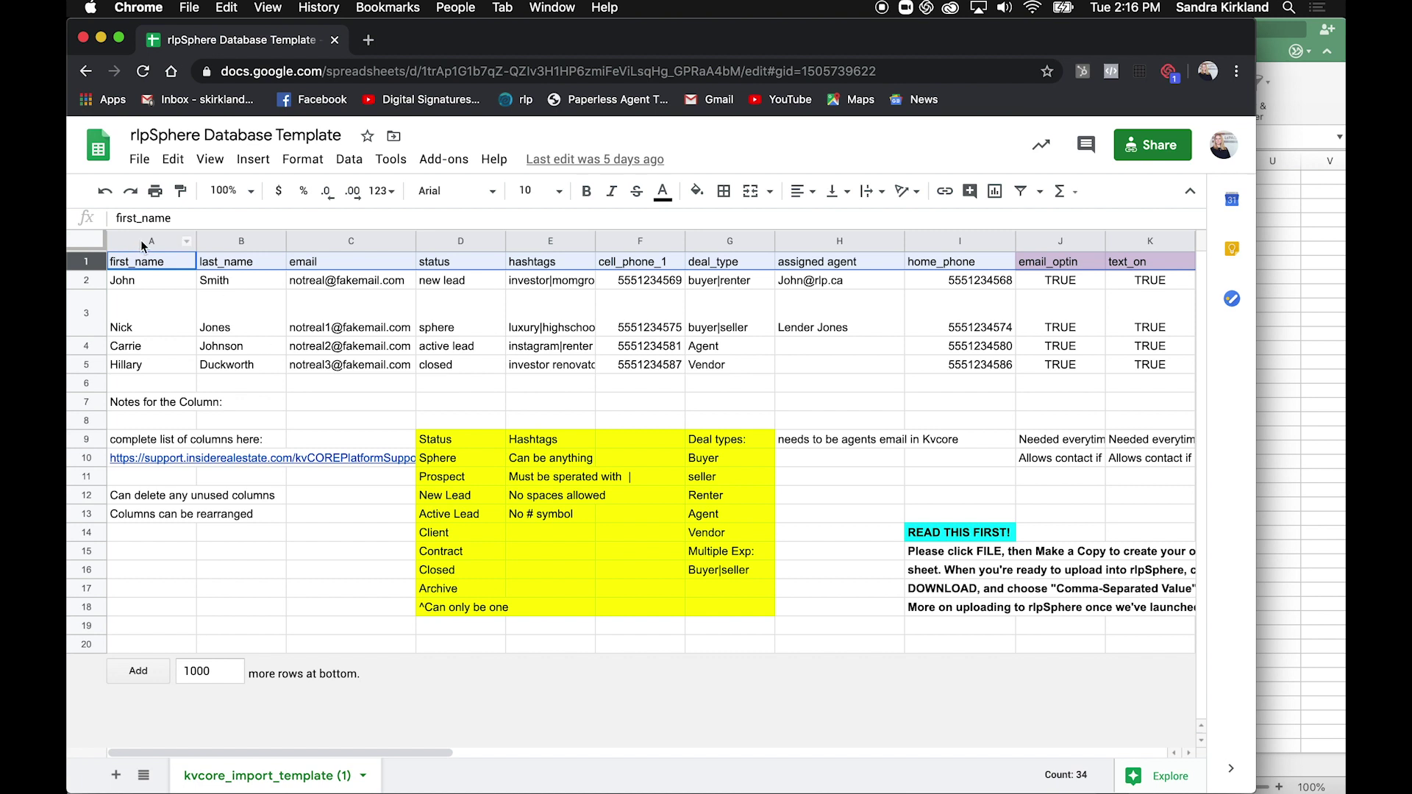
Go through the template's columns one by one from last_name to deal_type.
left_click(236, 239)
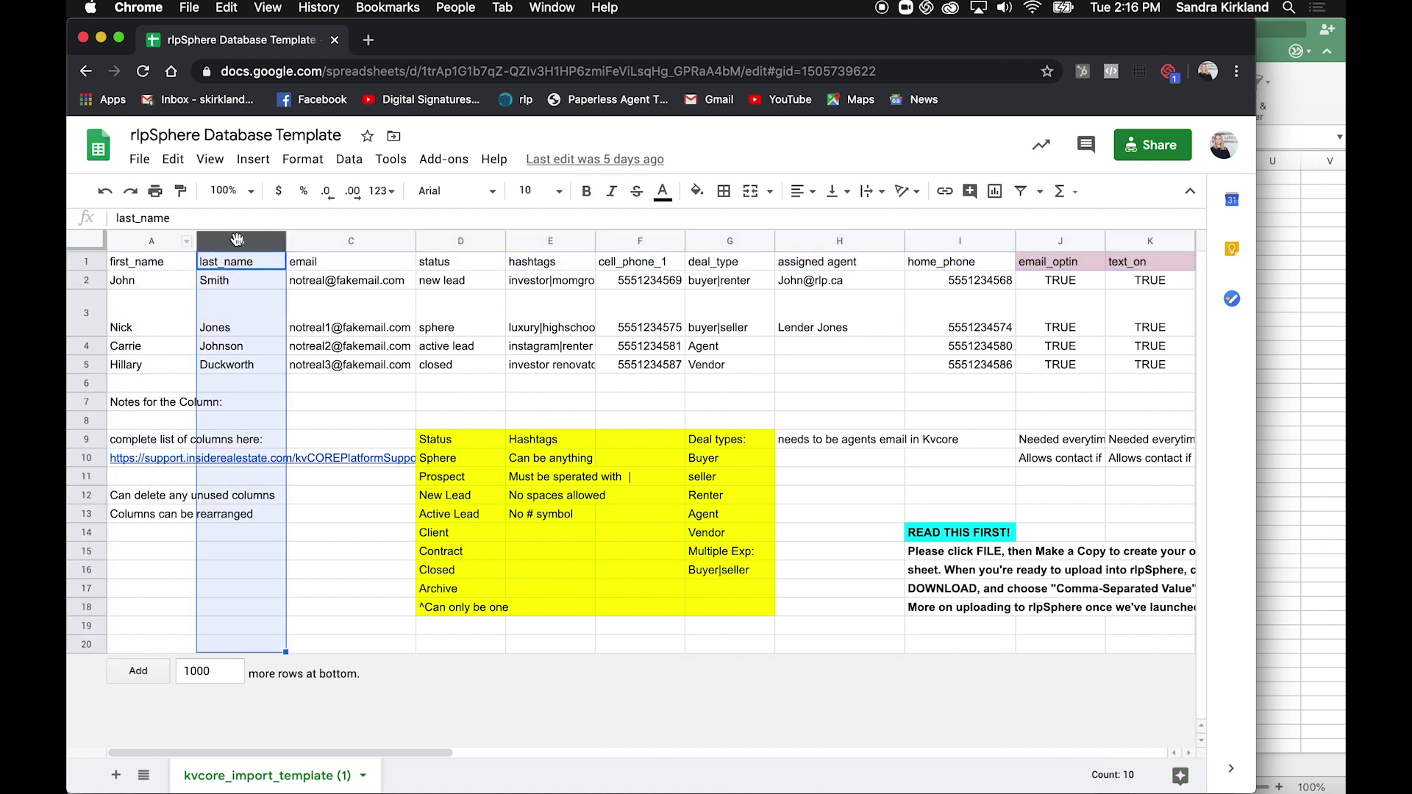
left_click(371, 241)
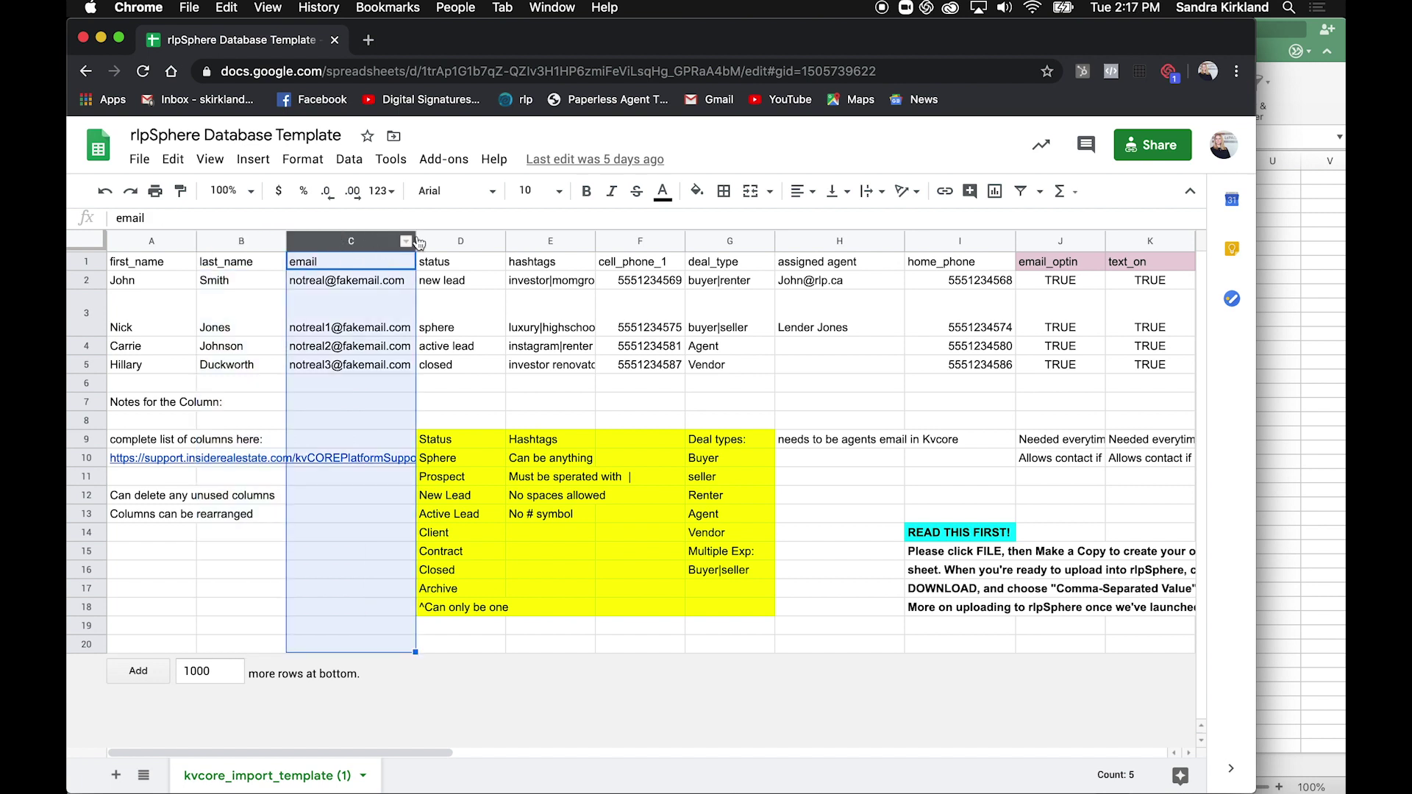
left_click(462, 243)
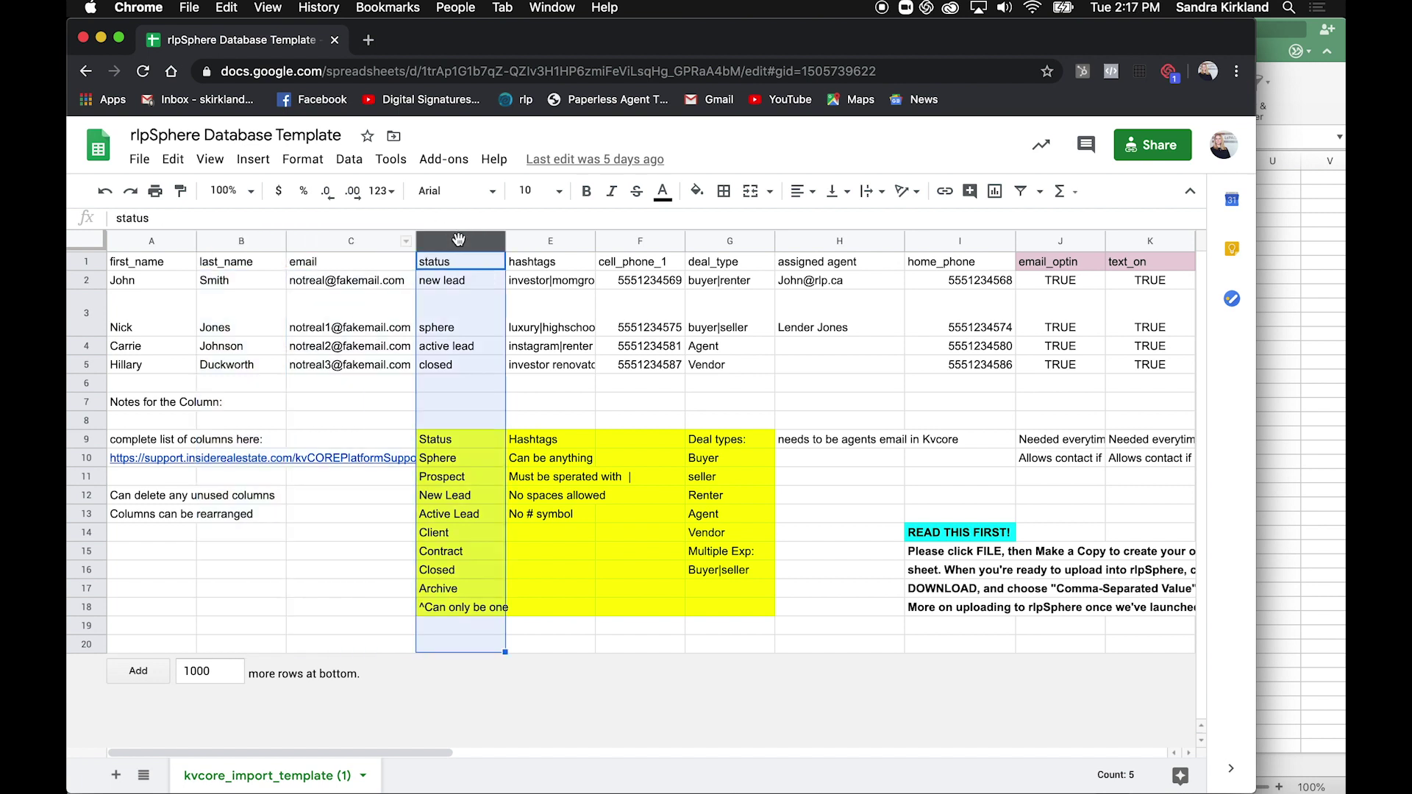
left_click(548, 240)
left_click(635, 240)
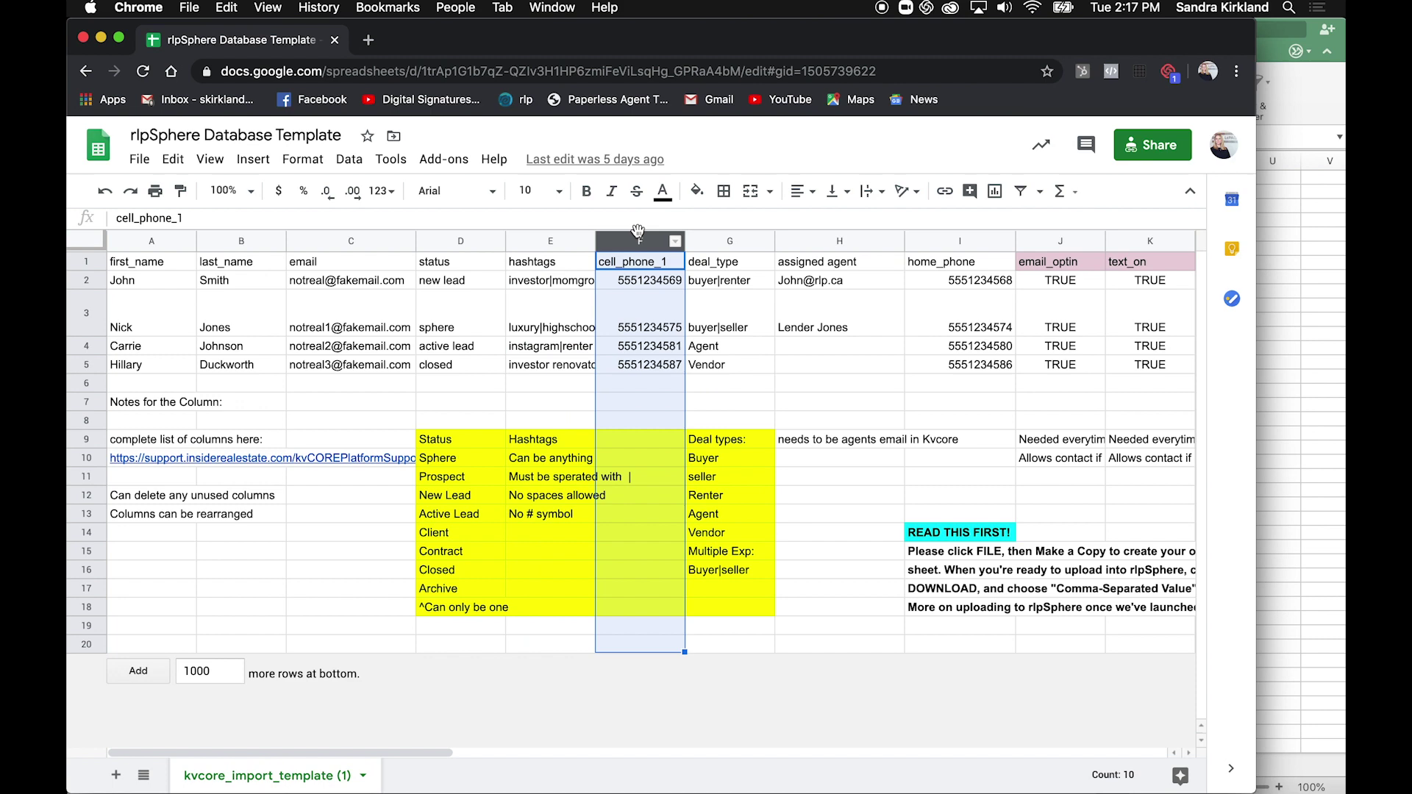
left_click(733, 243)
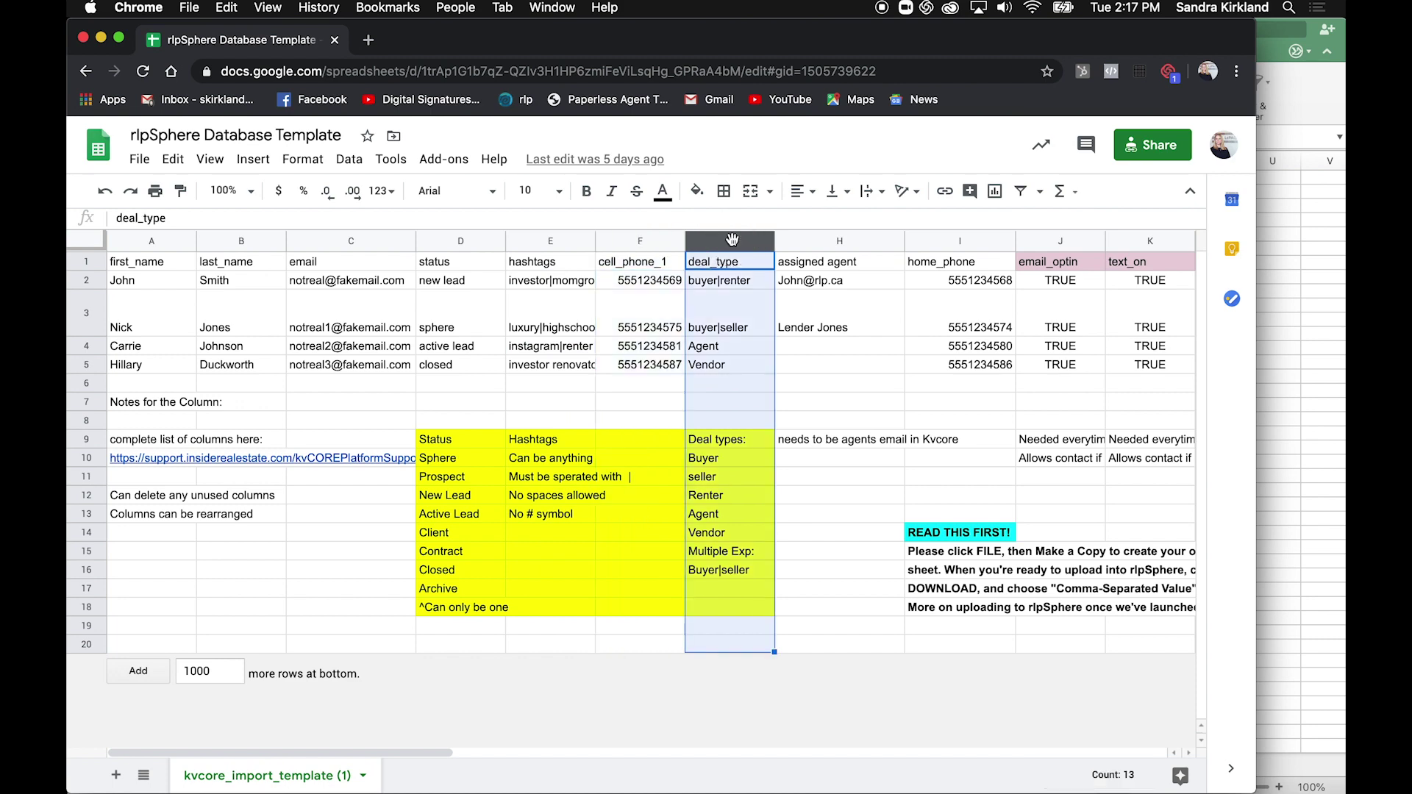
Review the email_optin, text_on and phone_on columns and the address, closing date and spouse columns beyond them.
scroll(948, 245, "right", 3)
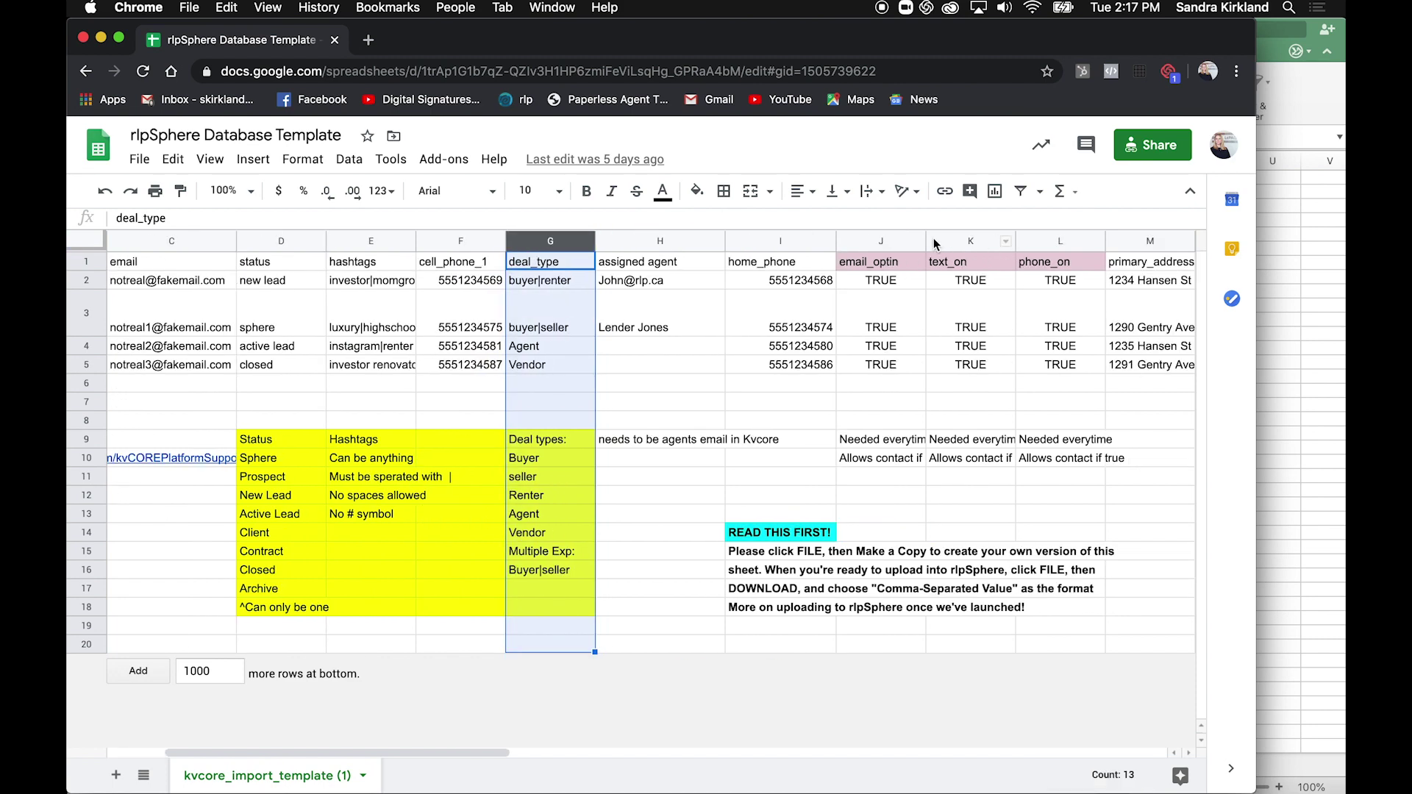
left_click(876, 243)
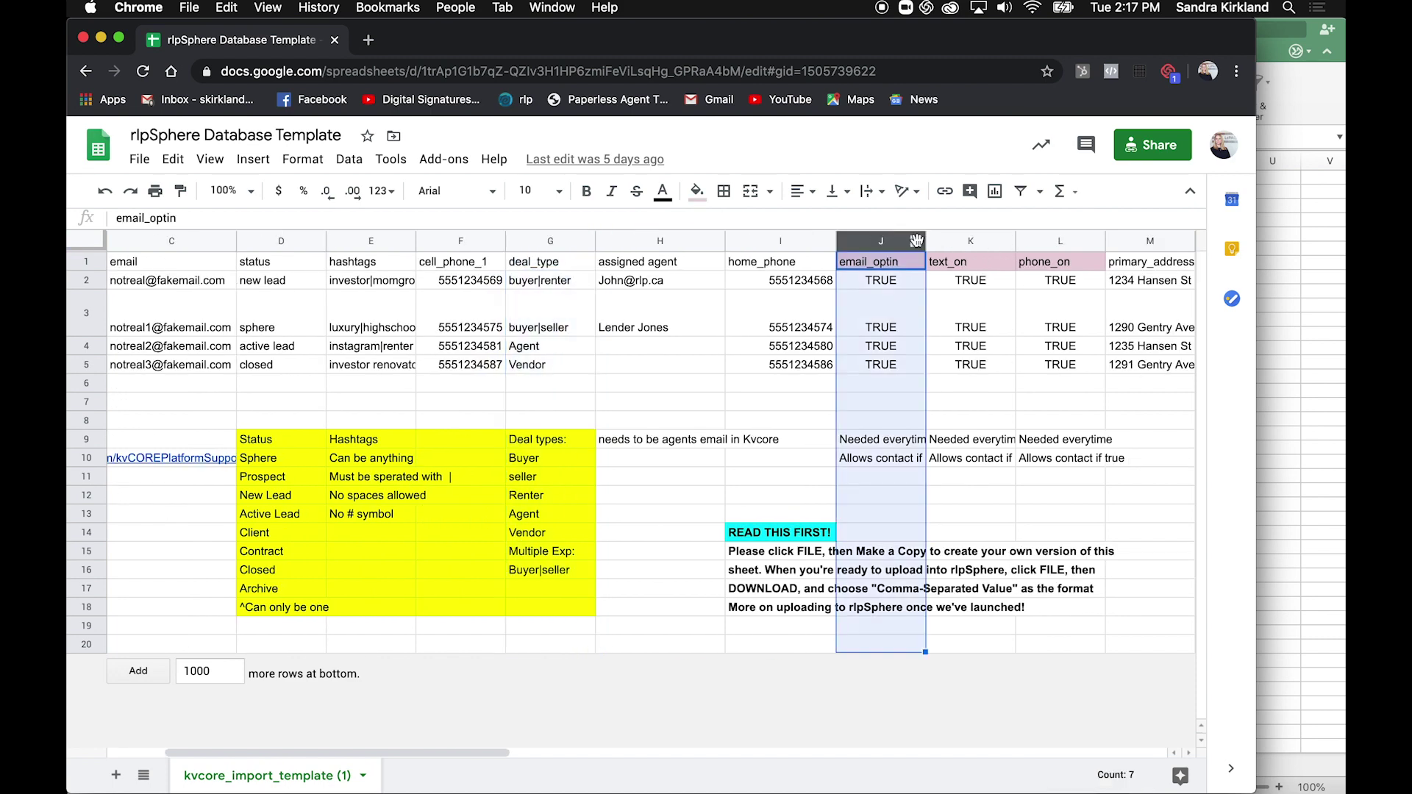
left_click(969, 241)
left_click(1054, 240)
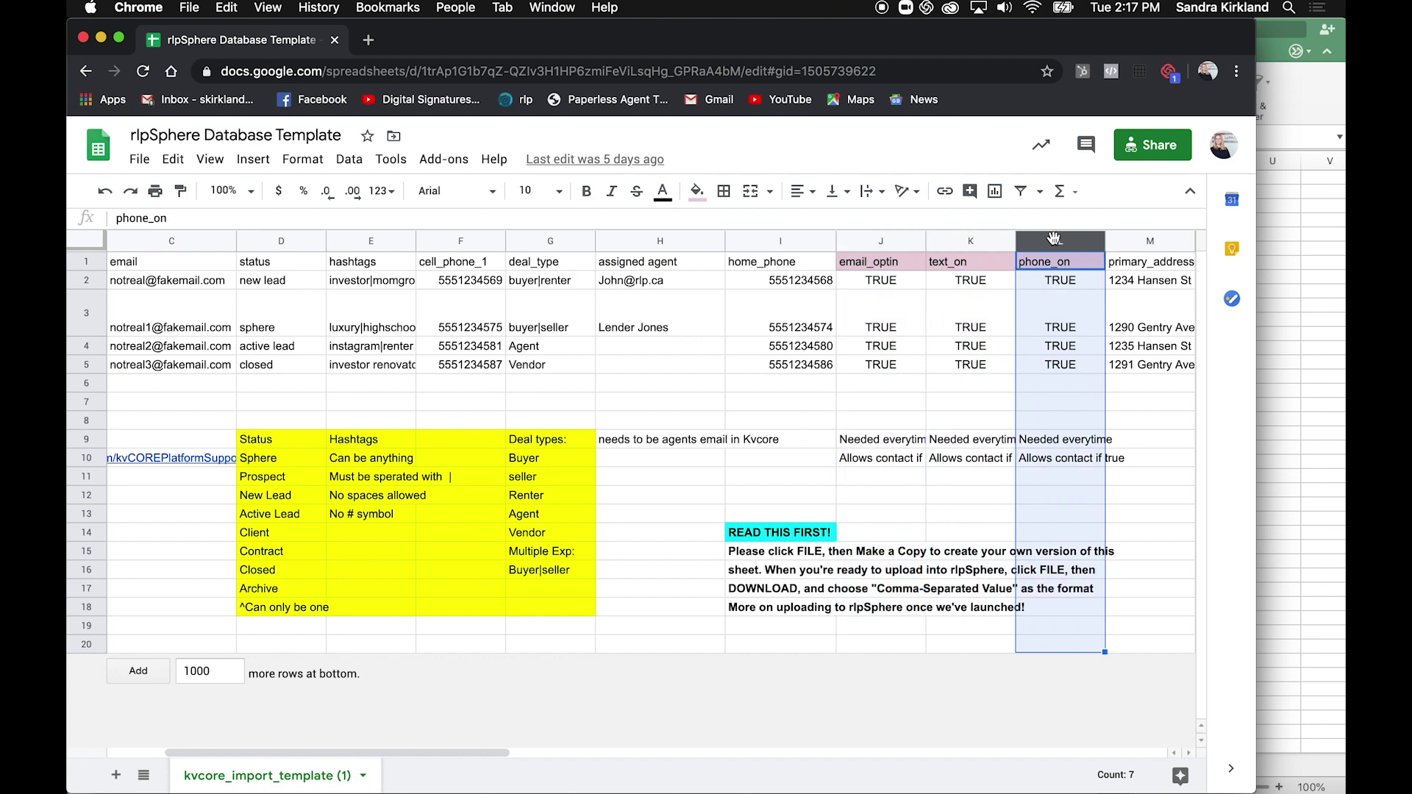
scroll(1054, 239, "right", 8)
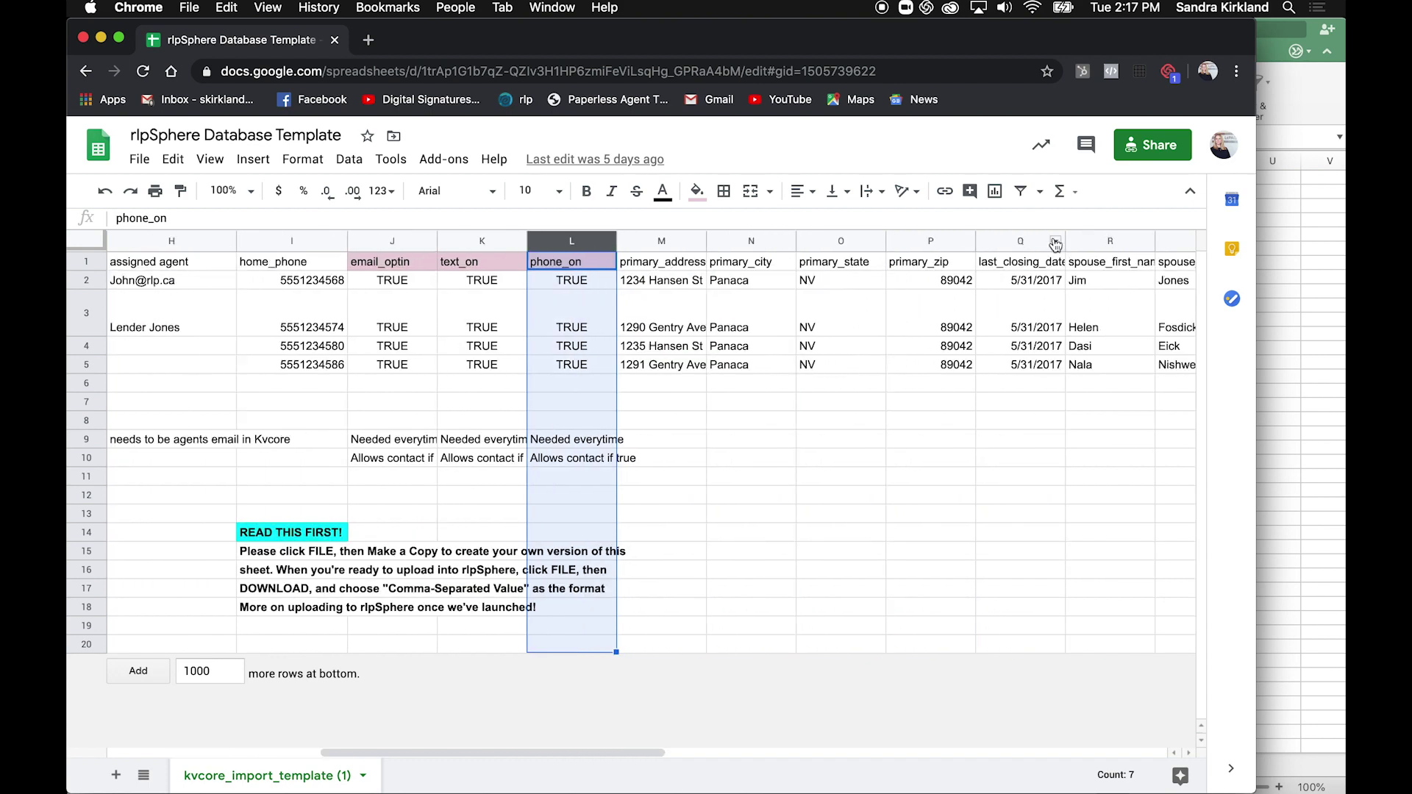
scroll(1055, 244, "right", 4)
scroll(1054, 243, "left", 10)
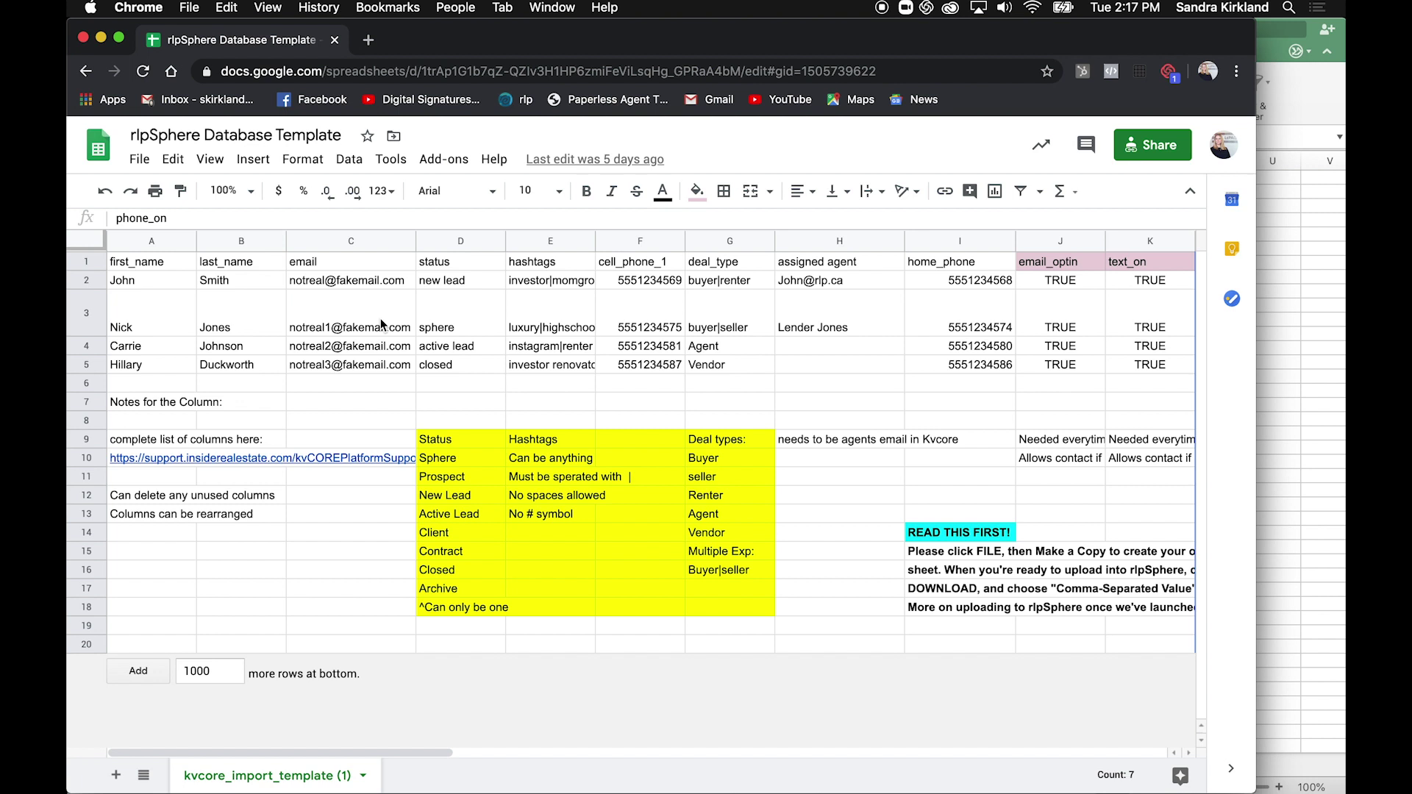
Examine the status and hashtags columns, including how the hashtags in cell E2 are separated.
left_click(456, 243)
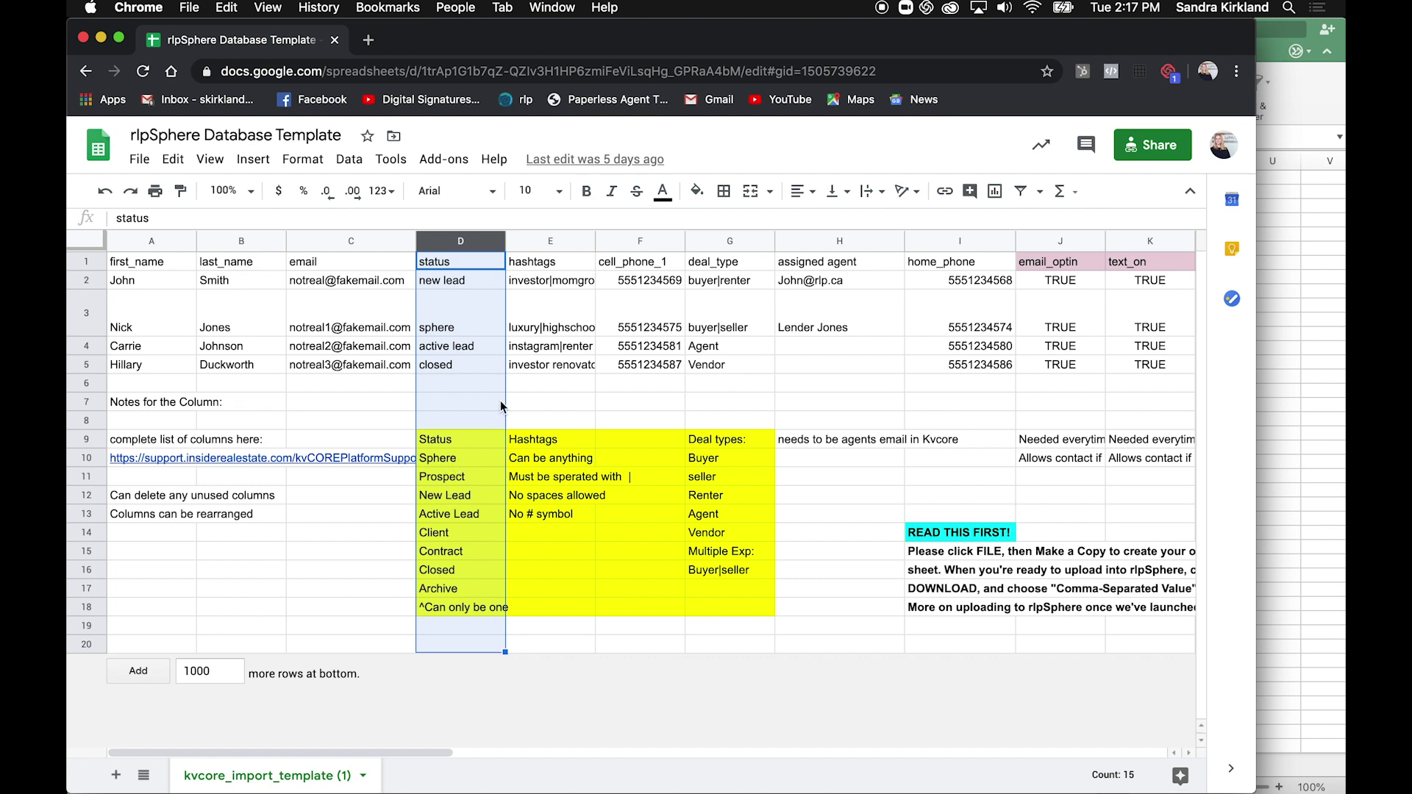
left_click(535, 239)
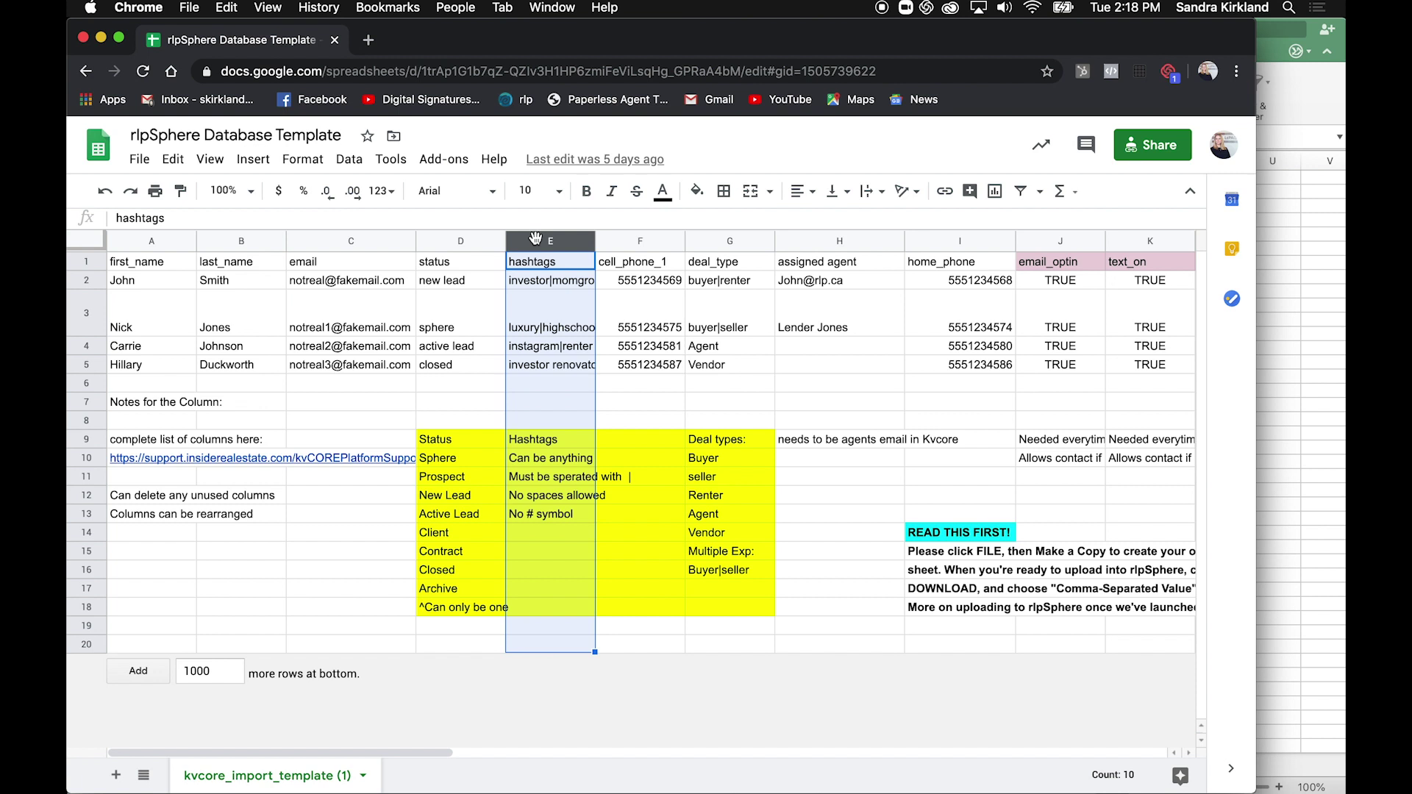
left_click(529, 285)
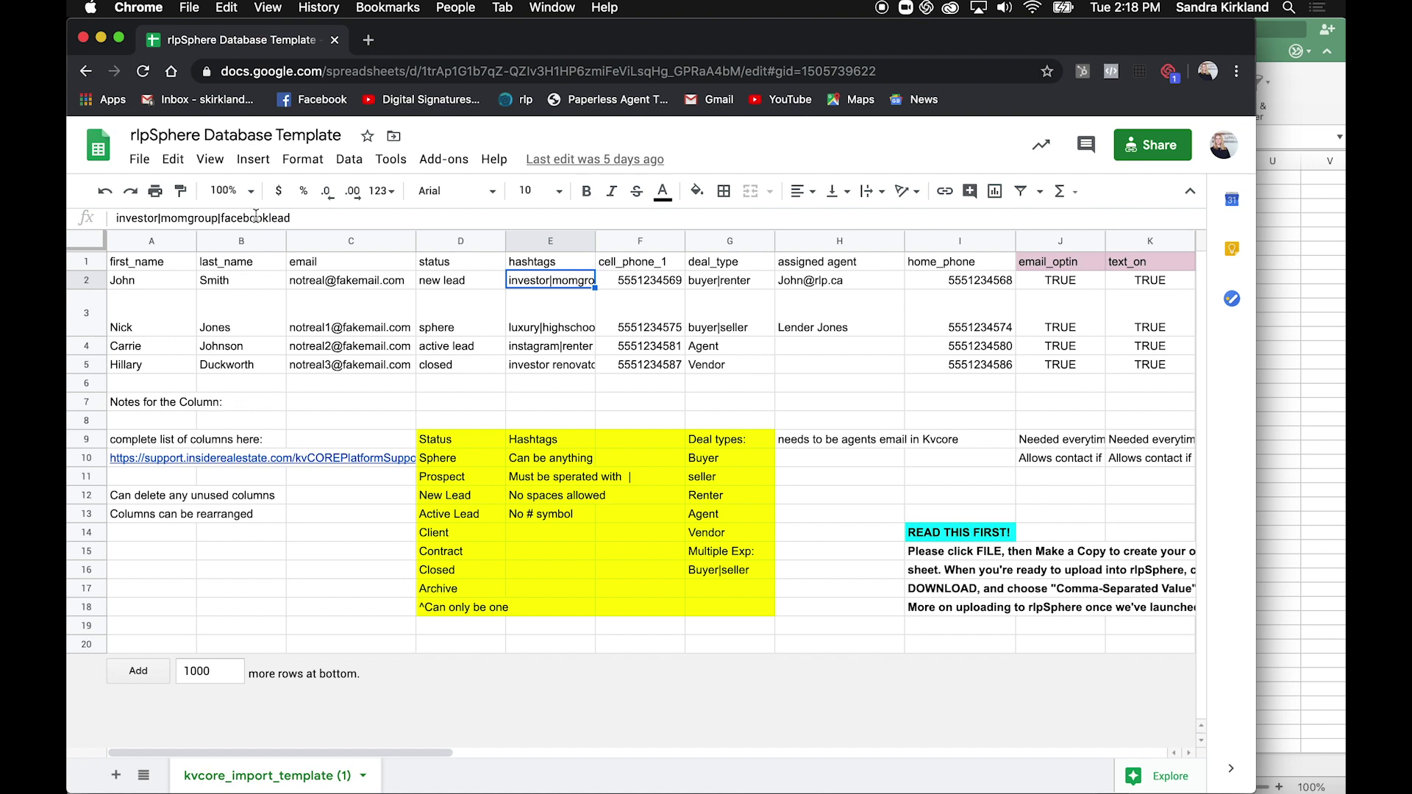
left_click_drag(217, 219, 306, 220)
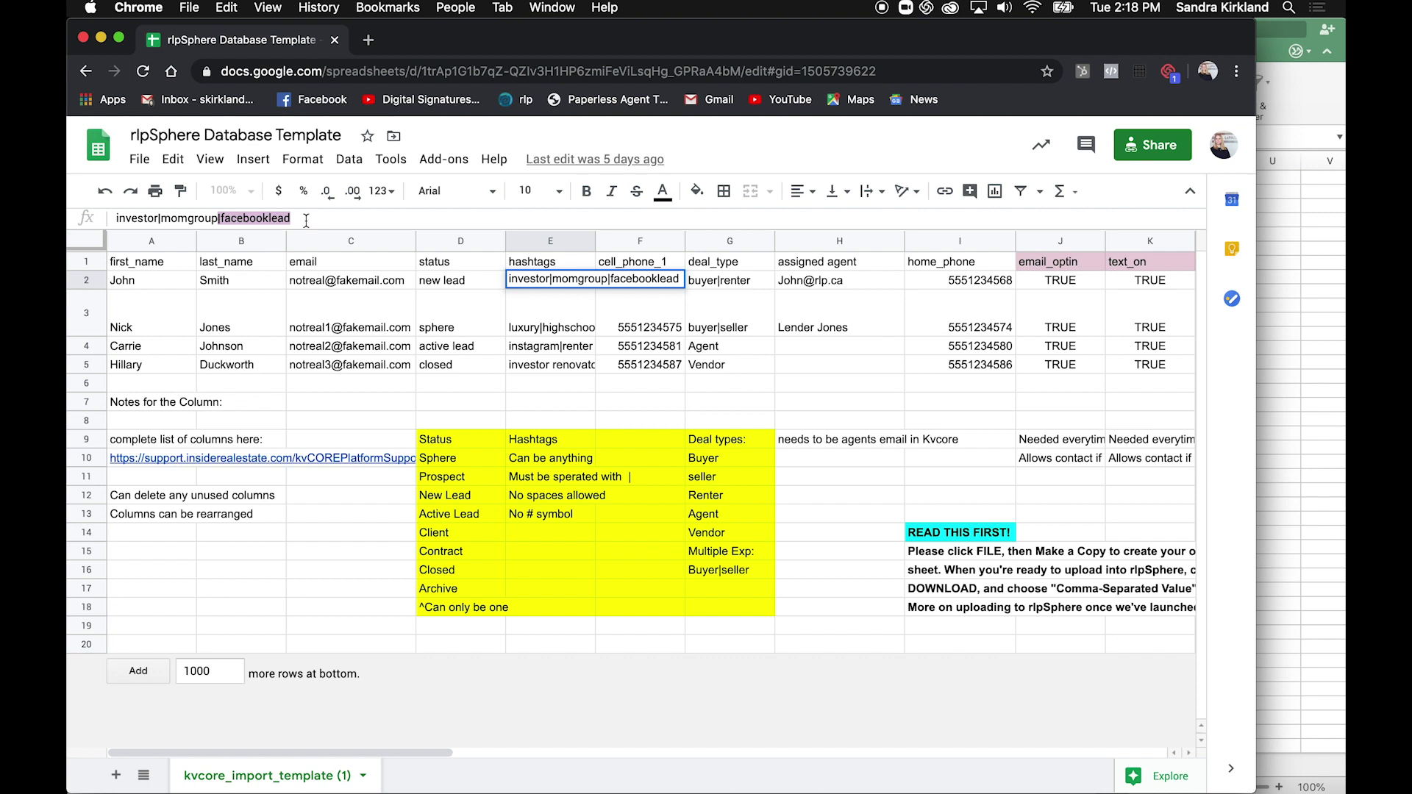
left_click(231, 217)
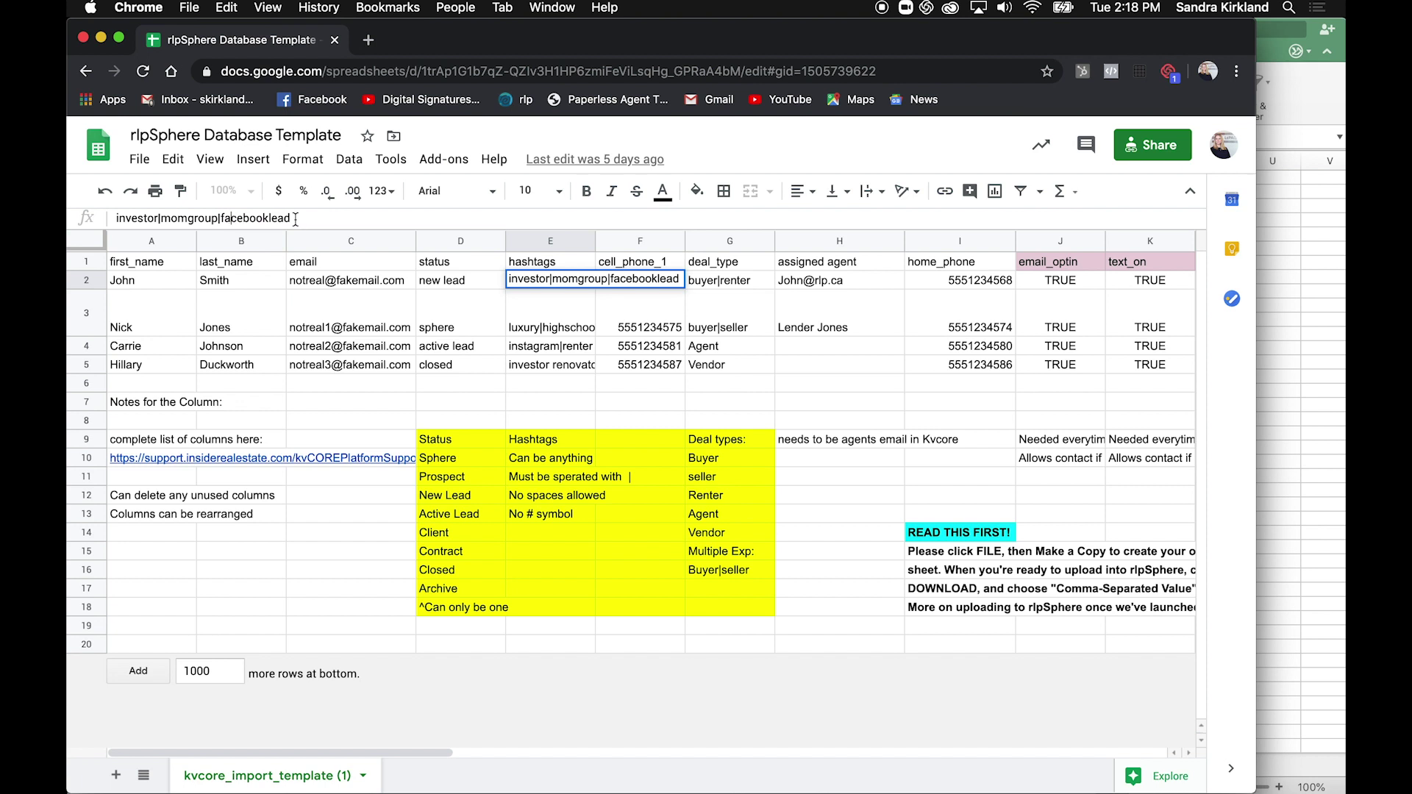
left_click_drag(309, 217, 217, 222)
left_click(218, 220, "shift")
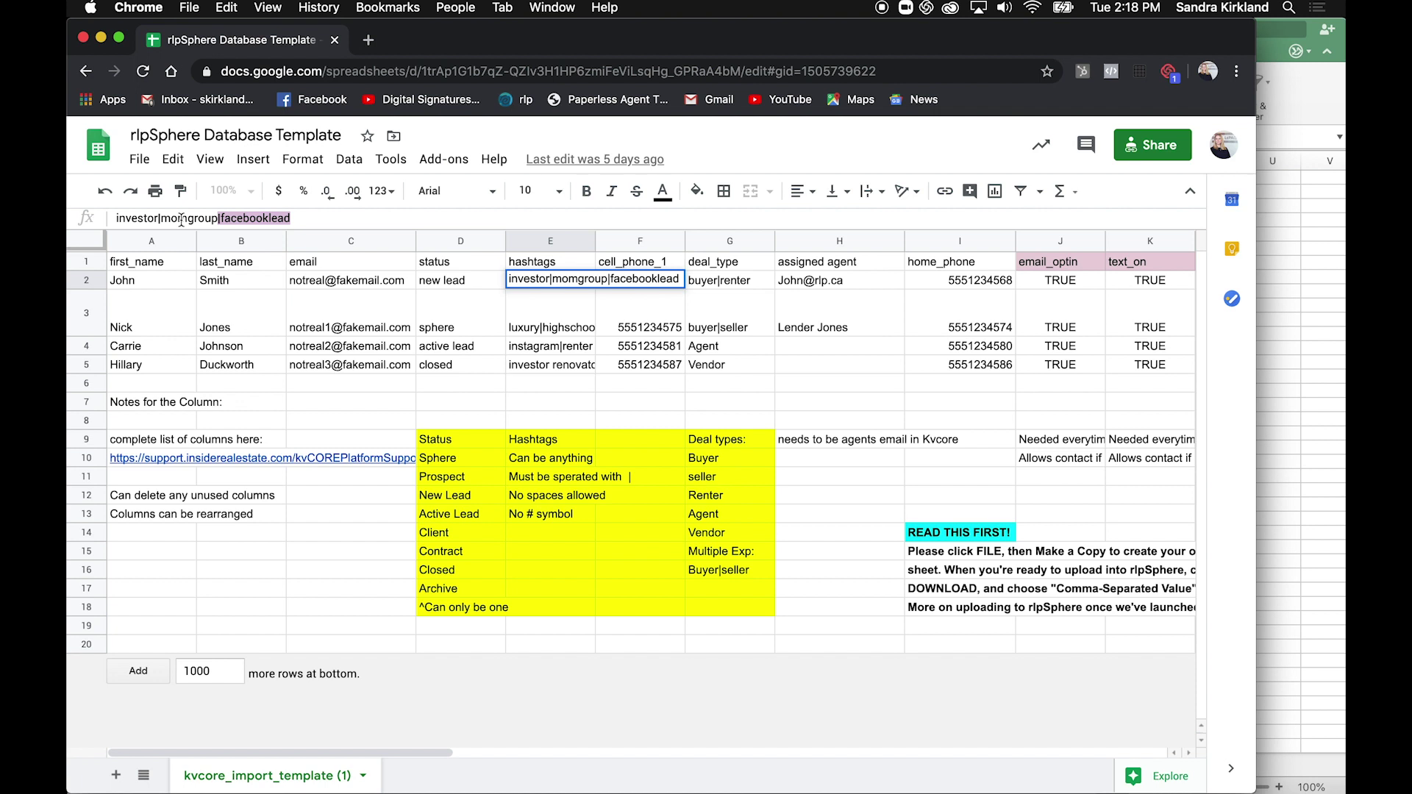
left_click(323, 219)
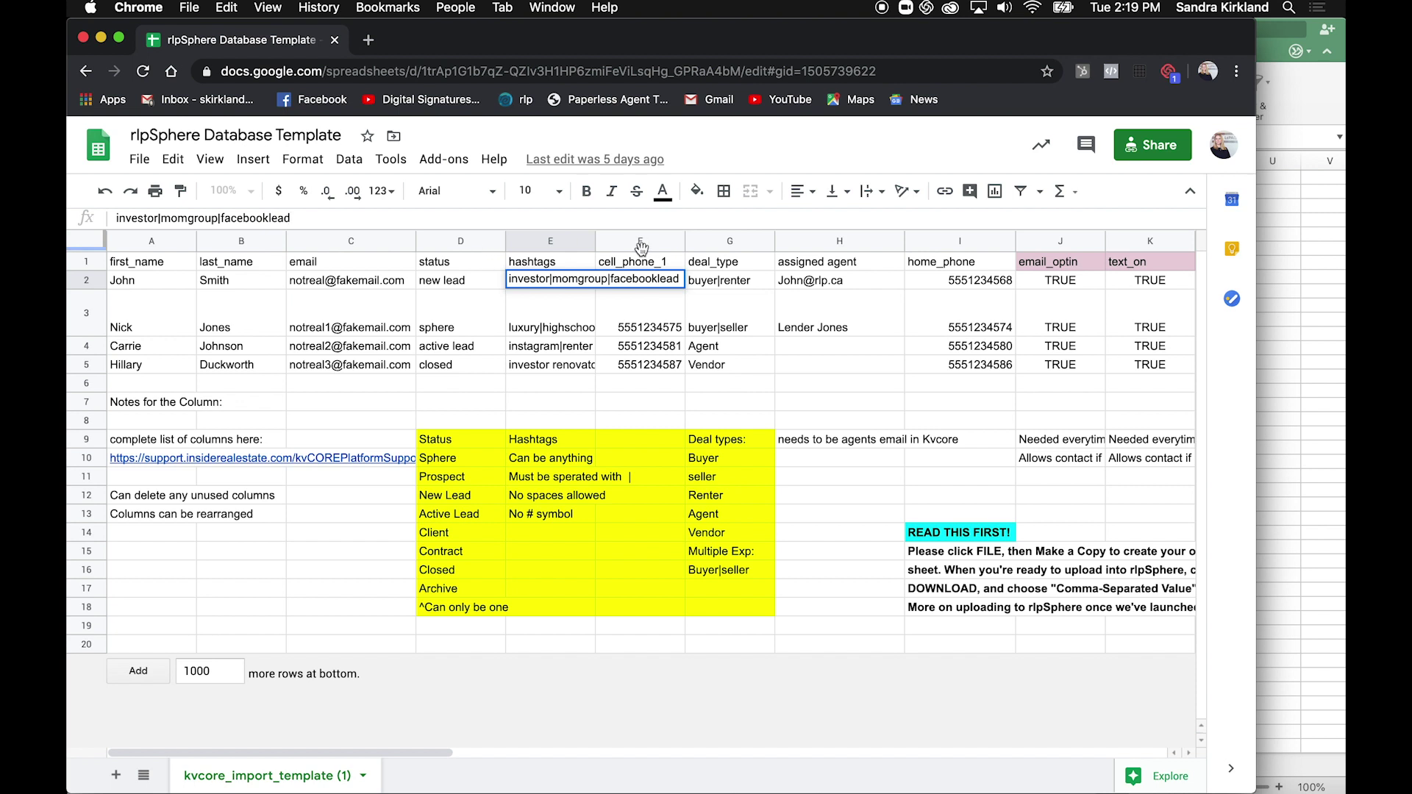
Examine the deal_type column and the email_optin, text_on and phone_on columns, and finish on empty cell A16.
left_click(724, 241)
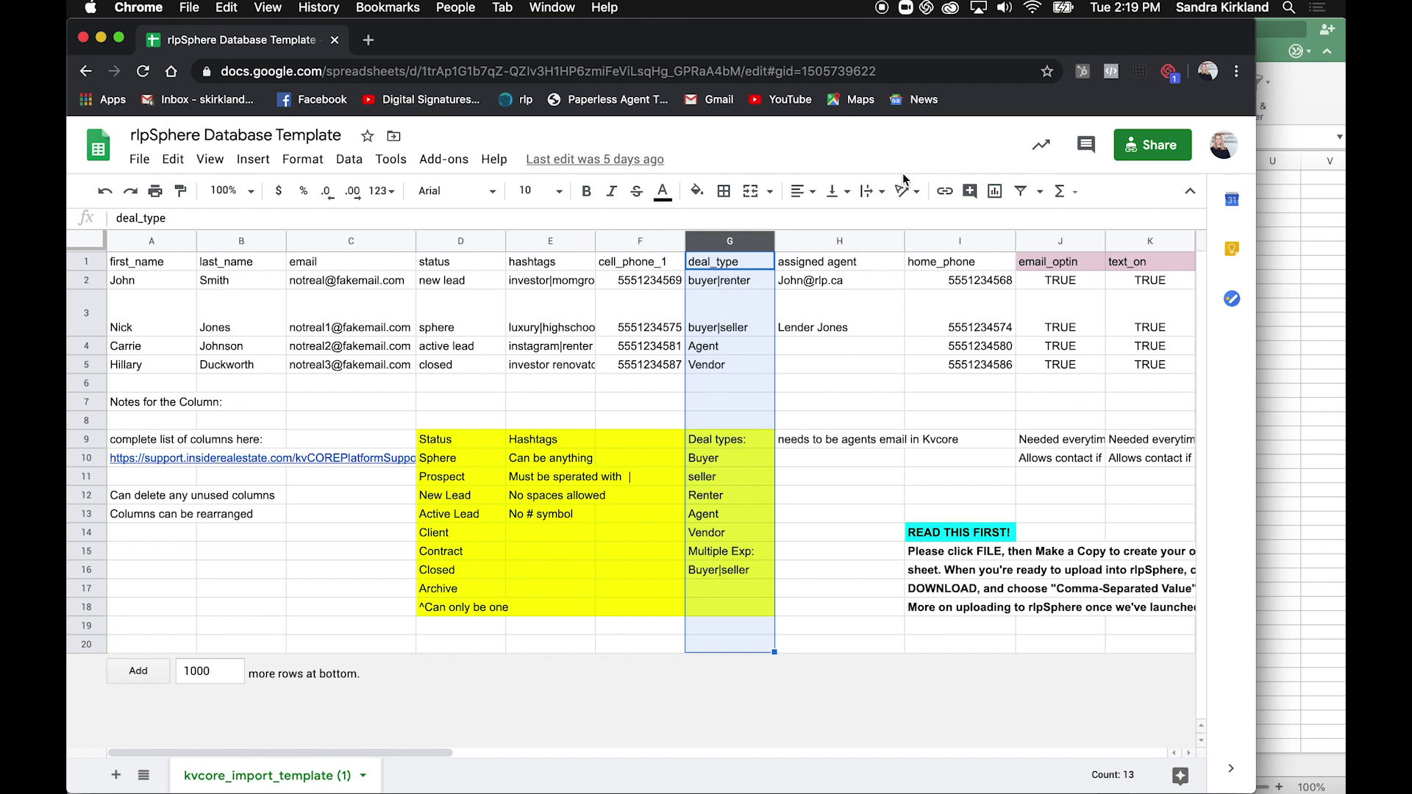
scroll(1108, 261, "right", 5)
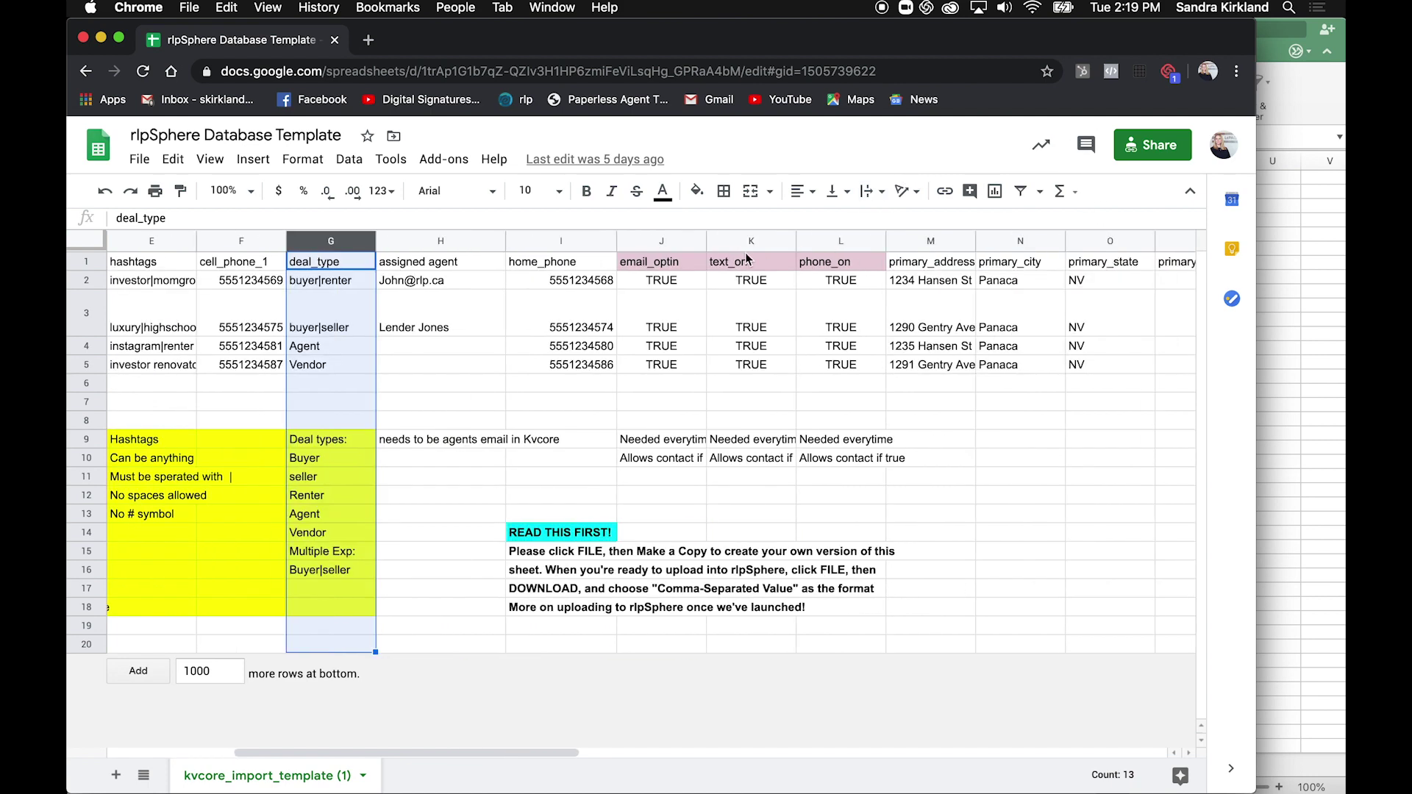
left_click(648, 241)
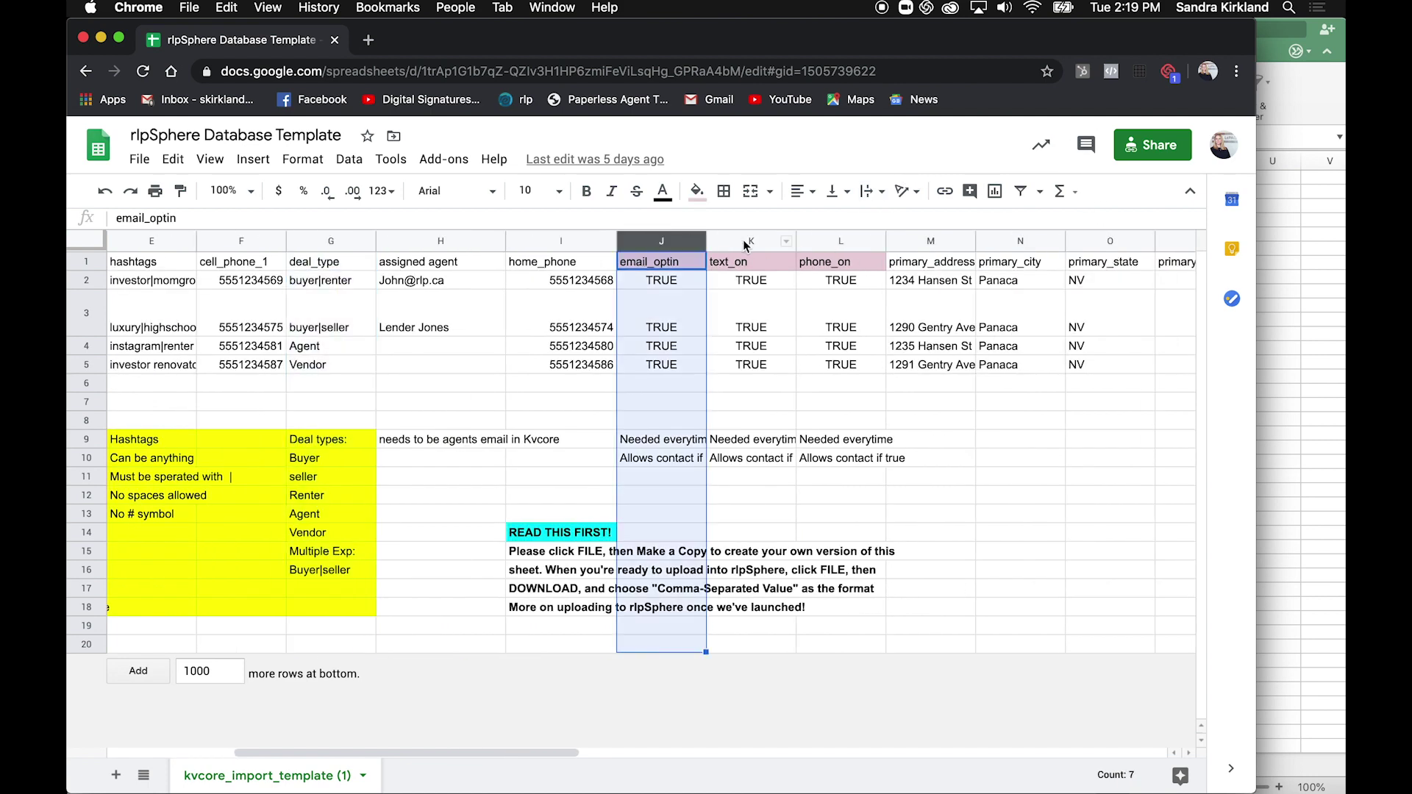
left_click(748, 243)
left_click(840, 237)
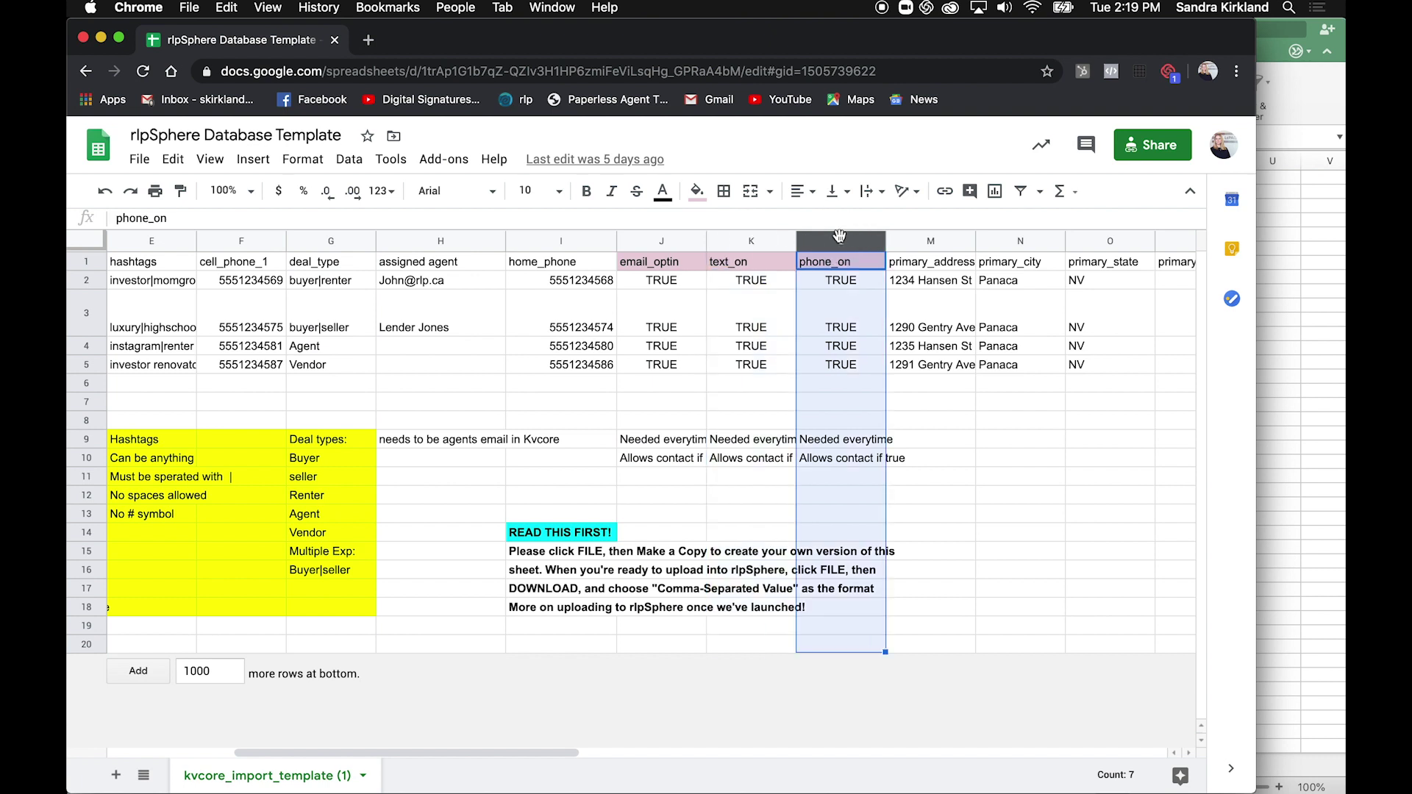
left_click(755, 245)
left_click(661, 241)
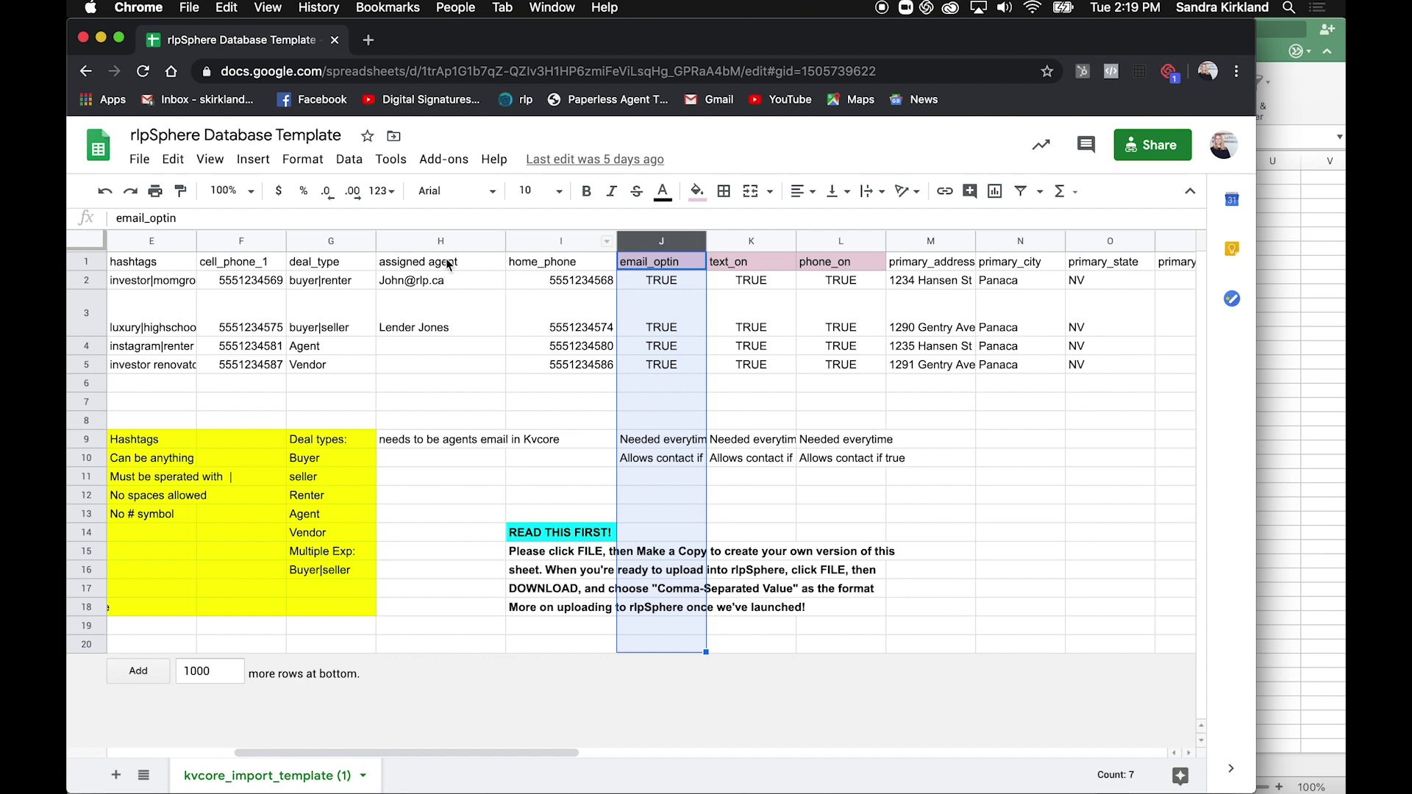
scroll(447, 265, "left", 5)
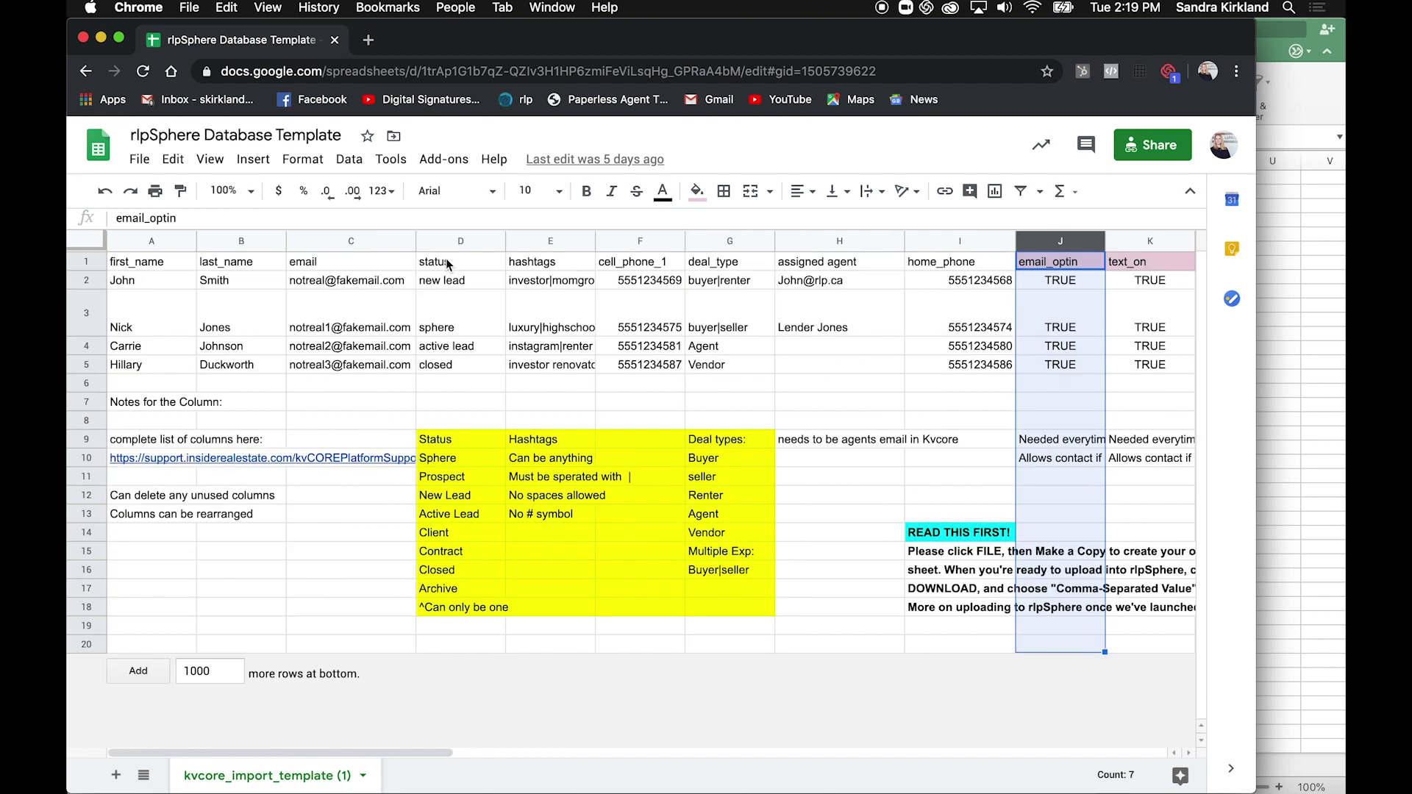
left_click(194, 572)
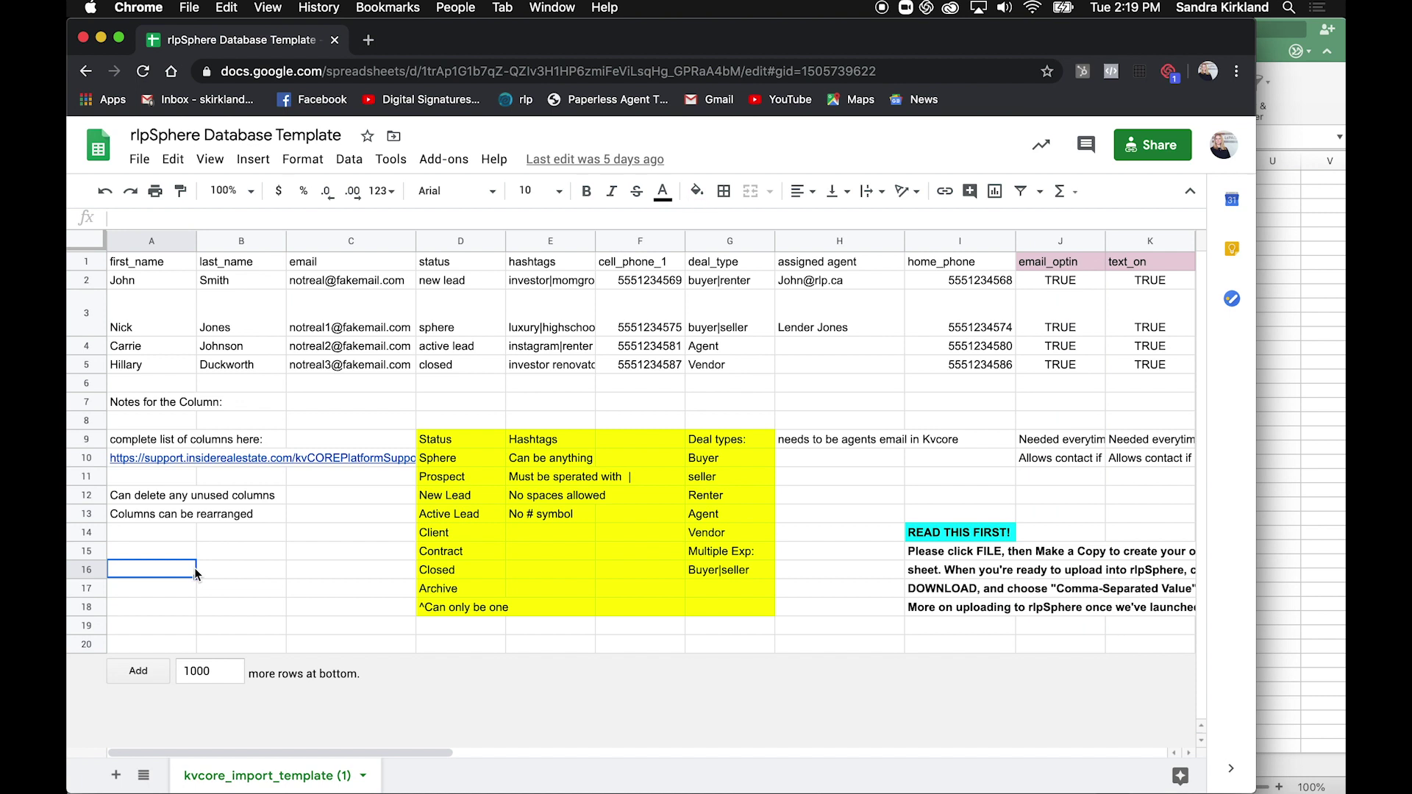